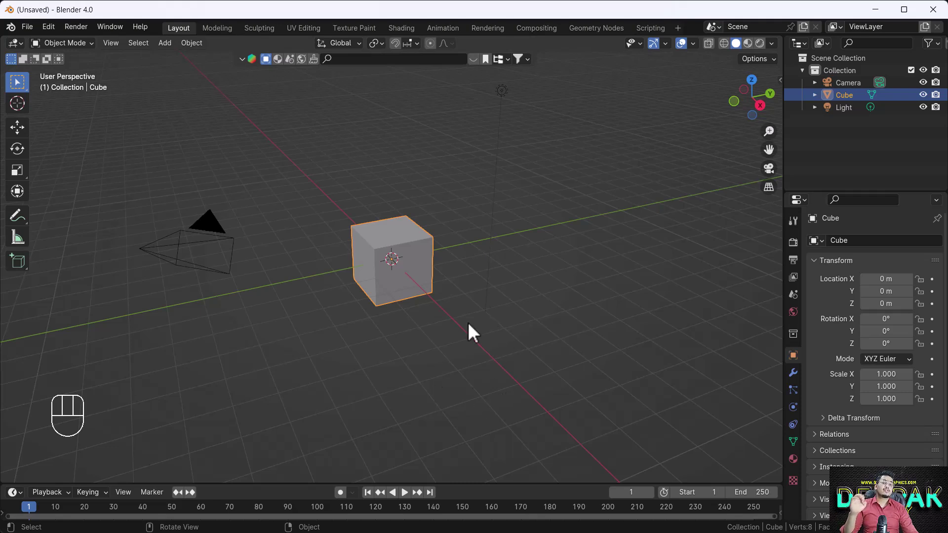
# Deselect the cube and show its location, rotation, scale and 2 m dimensions in the N sidebar
pyautogui.click(565, 365)
pyautogui.press('n')
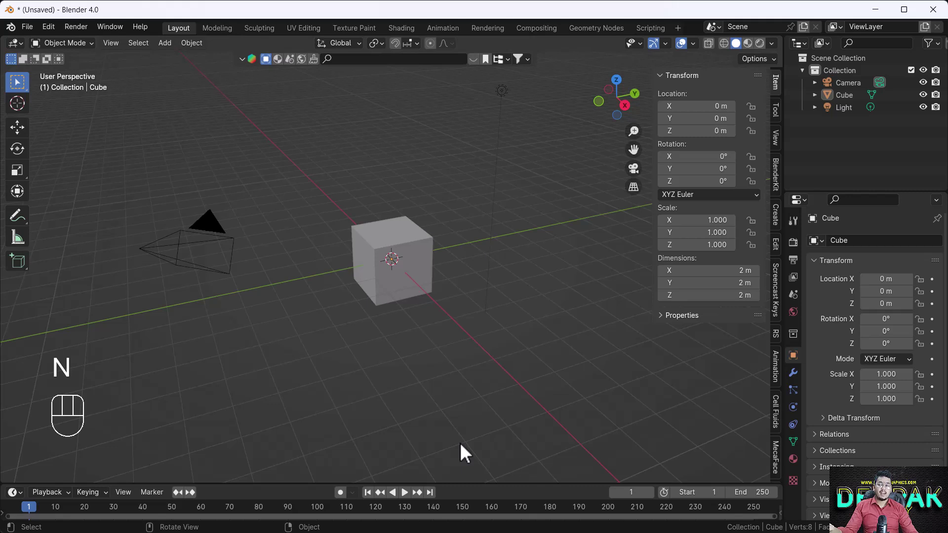
# Create a new Cell Fluids domain (10 m, 0.200 cell size) and show its modifier settings
pyautogui.click(776, 414)
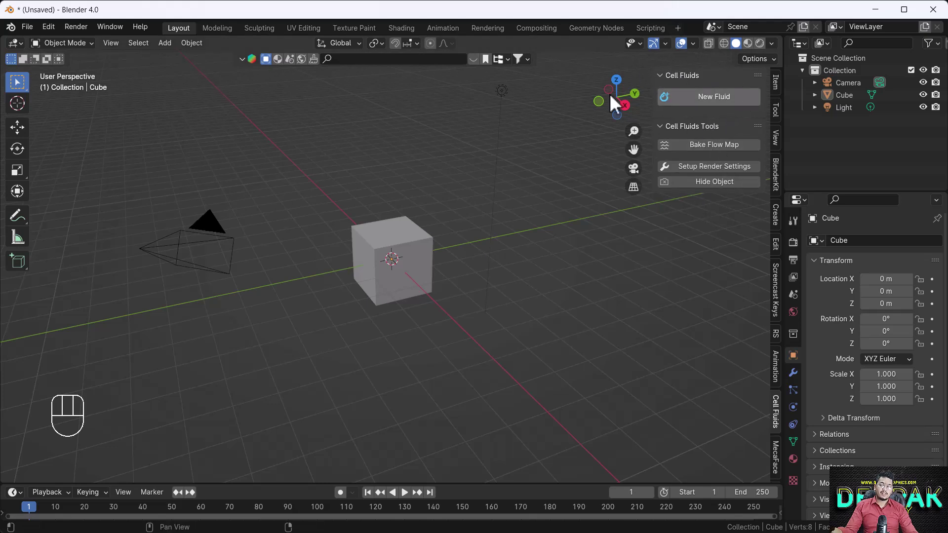
pyautogui.click(722, 97)
pyautogui.scroll(-4, 424, 364)
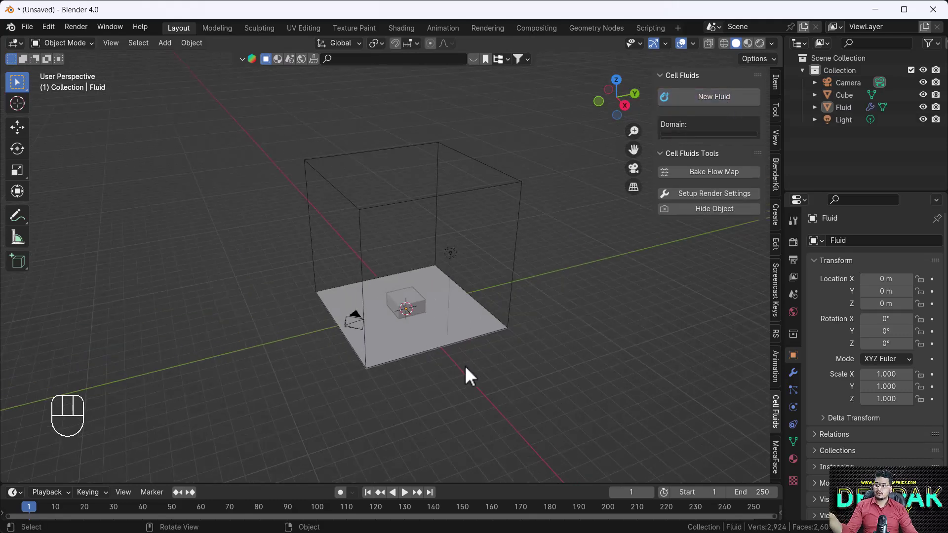
pyautogui.keyDown('shift'); pyautogui.moveTo(464, 365); pyautogui.dragTo(476, 319, button='middle'); pyautogui.keyUp('shift')
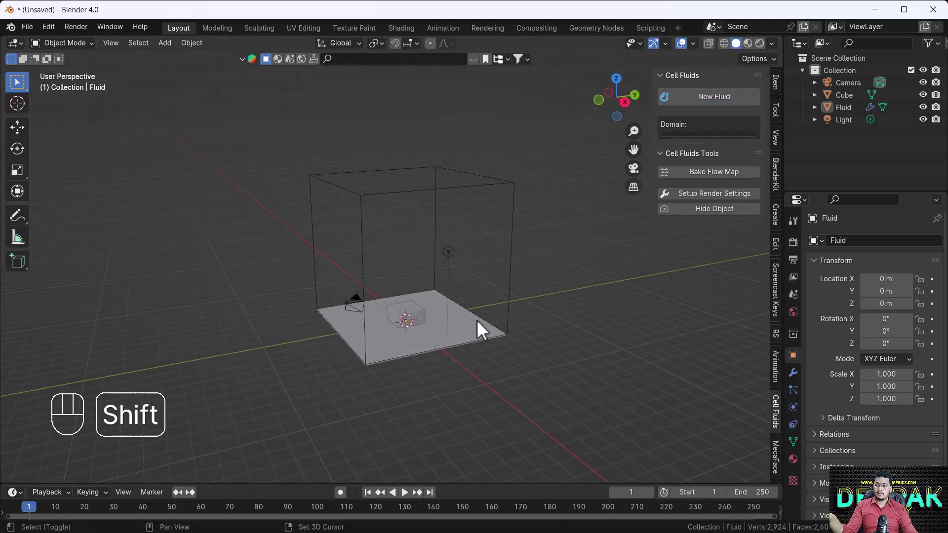
pyautogui.click(466, 211)
pyautogui.click(793, 372)
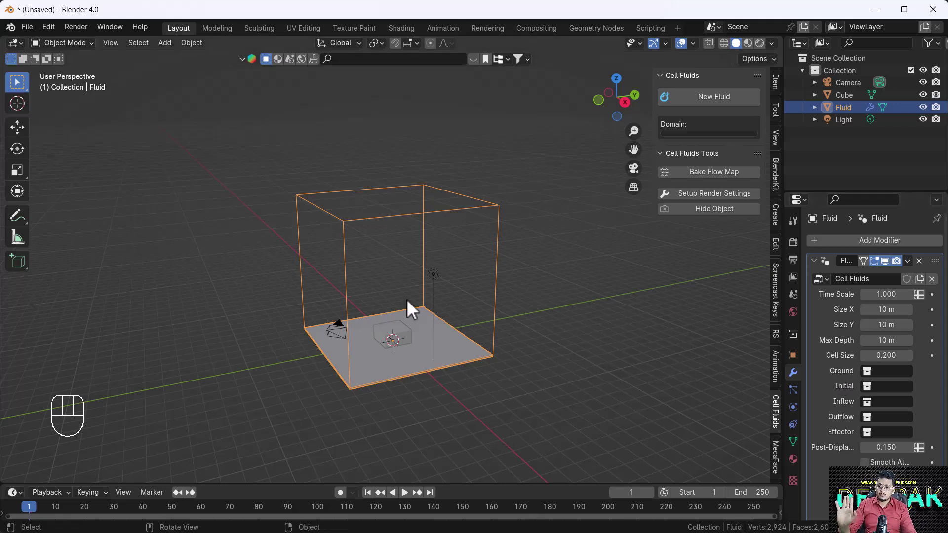
# Raise the cube along Z to near the top of the fluid domain
pyautogui.click(398, 326)
pyautogui.press('g')
pyautogui.press('z')
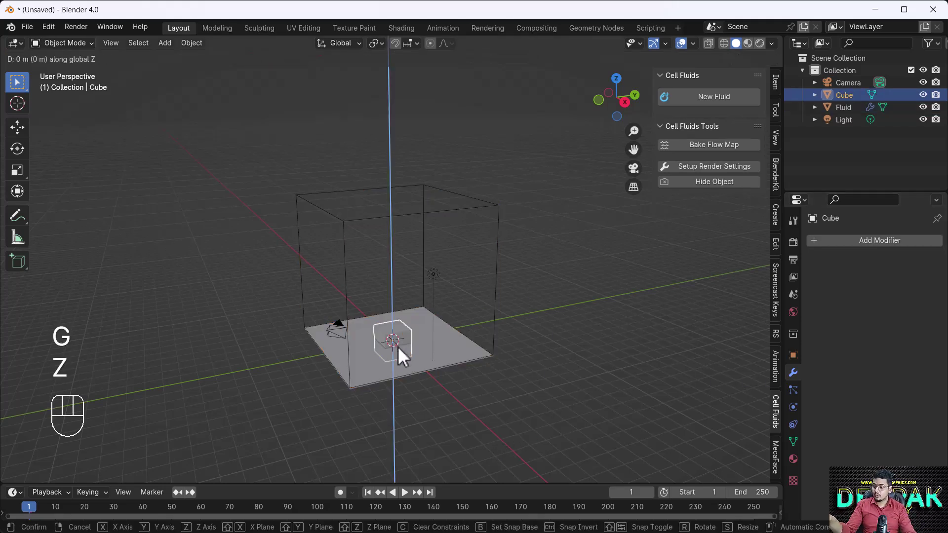
pyautogui.click(402, 233)
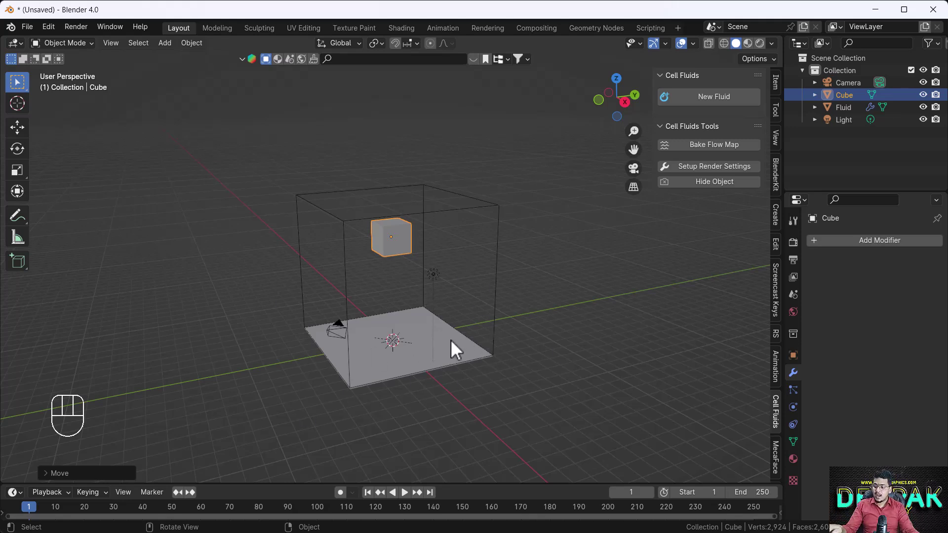
# Move the cube into a new collection named Inflow
pyautogui.press('m')
pyautogui.click(461, 274)
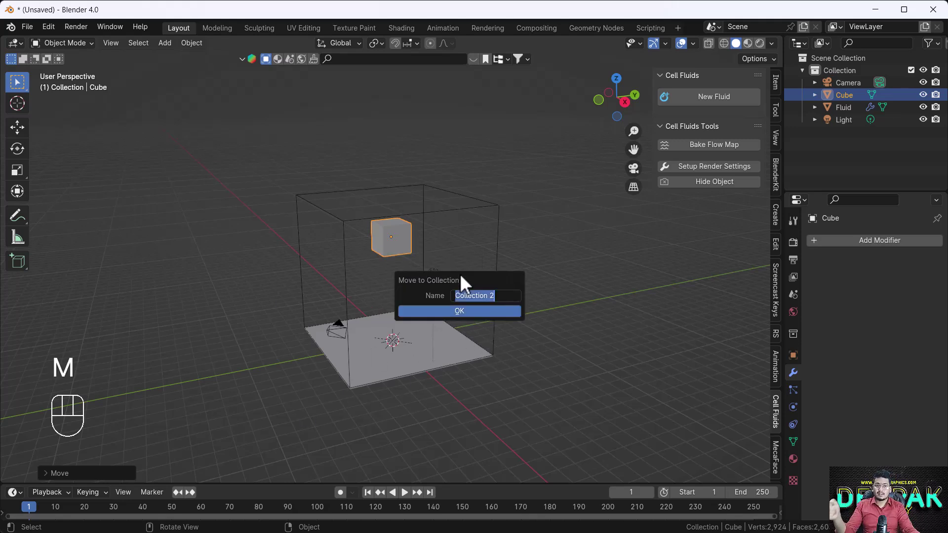
pyautogui.write('I')
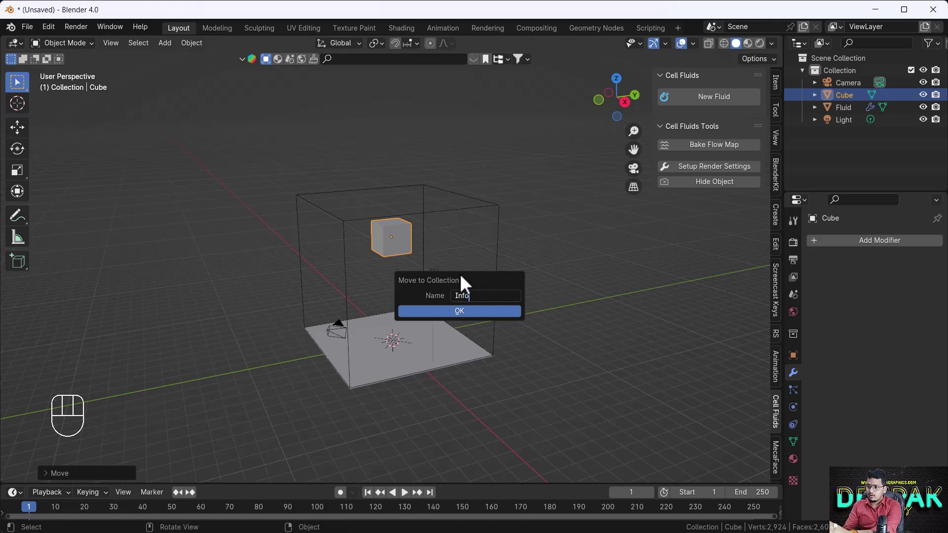
pyautogui.write('nfo')
pyautogui.press('BackSpace')
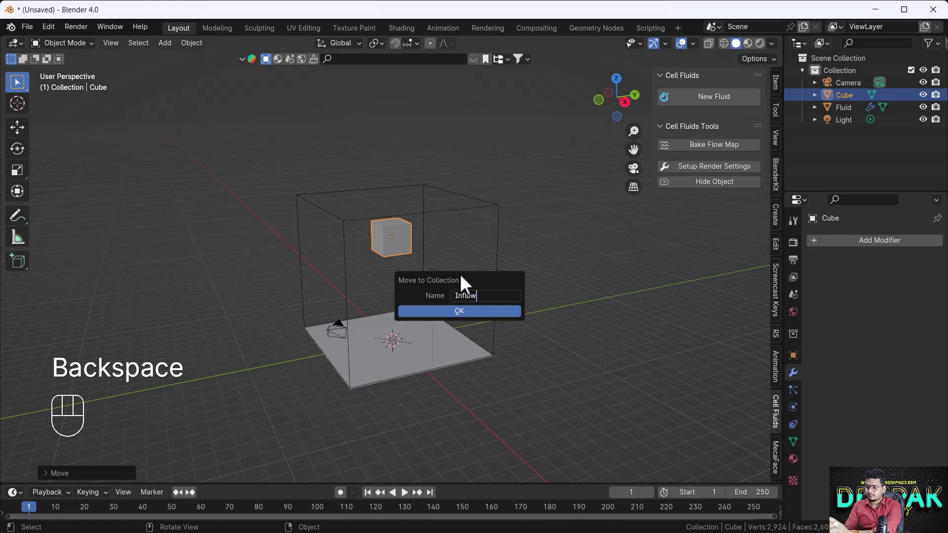
pyautogui.click(428, 310)
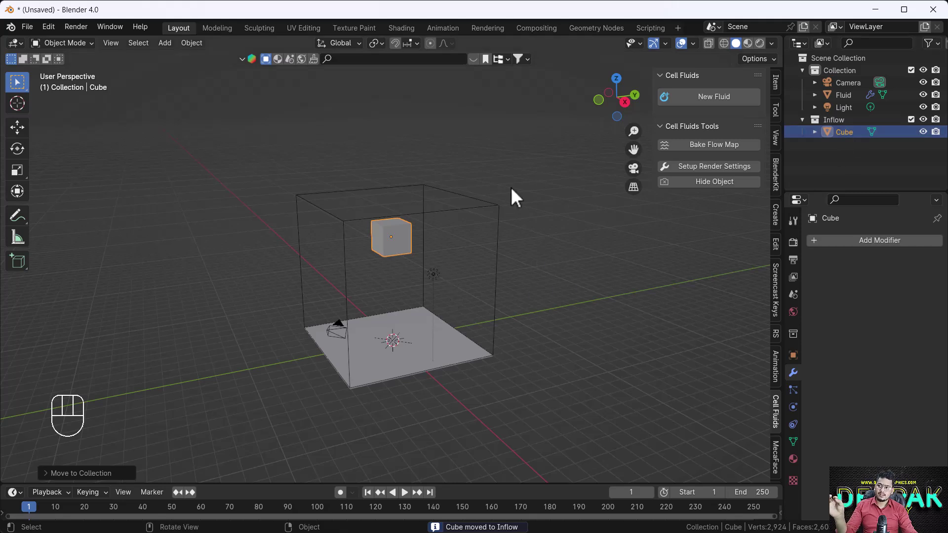
# Set the Inflow collection as the fluid domain's inflow source
pyautogui.click(465, 209)
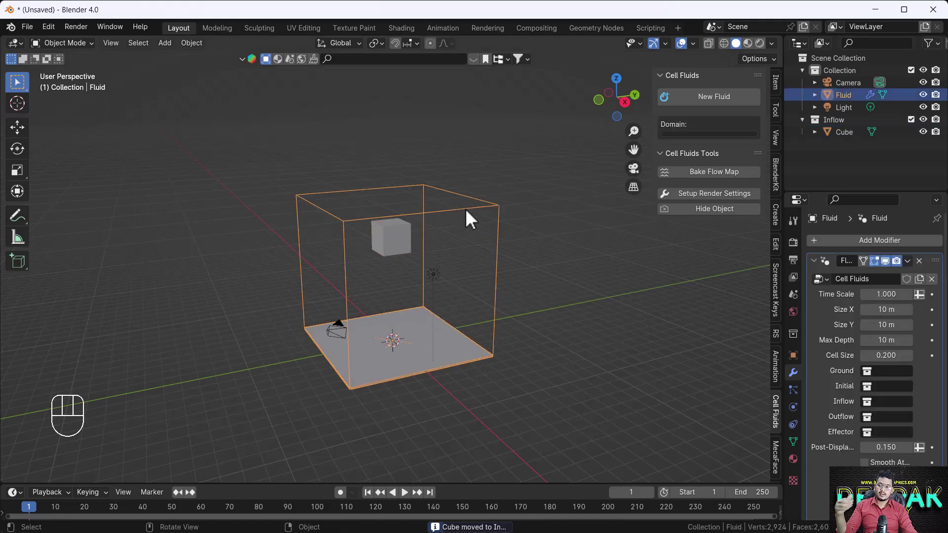
pyautogui.click(881, 398)
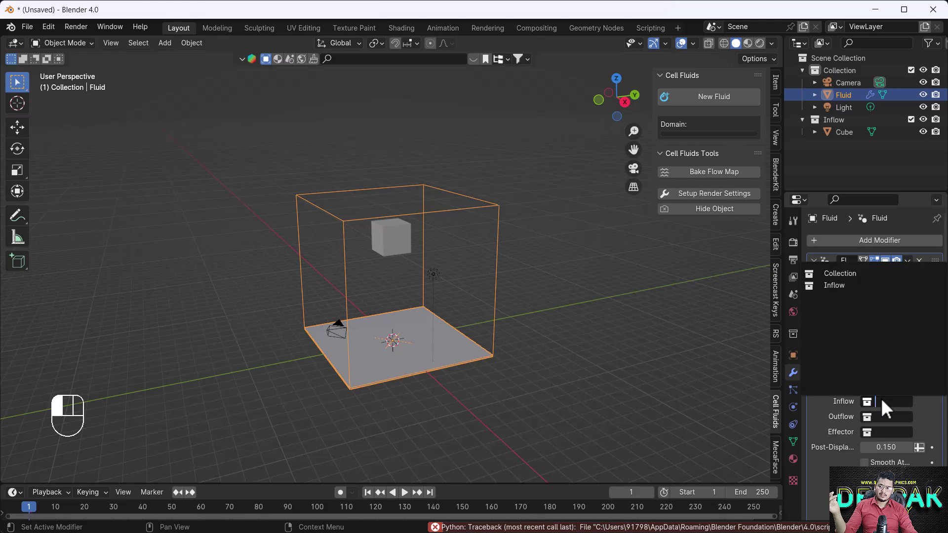
pyautogui.click(835, 285)
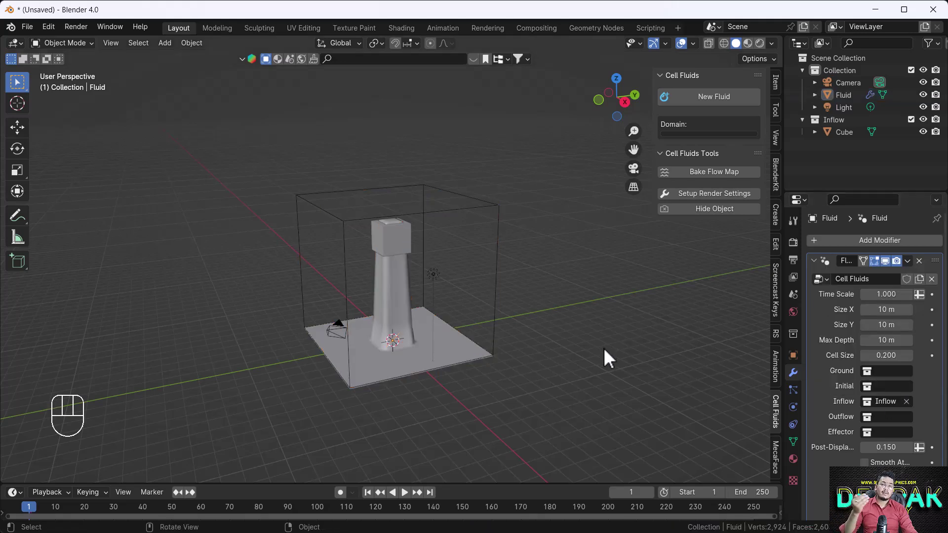
# Play the simulation in Material Preview shading, then stop and rewind to frame 1
pyautogui.click(748, 43)
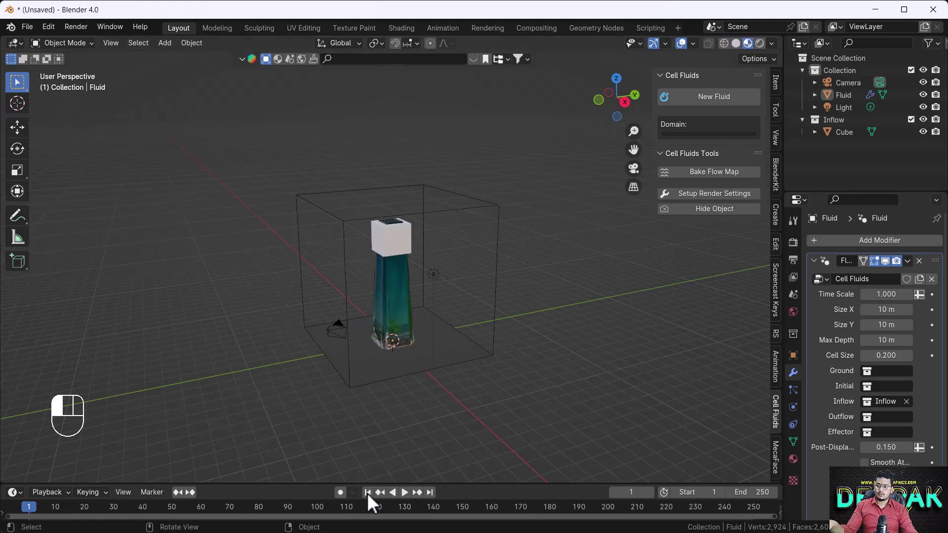
pyautogui.press('space')
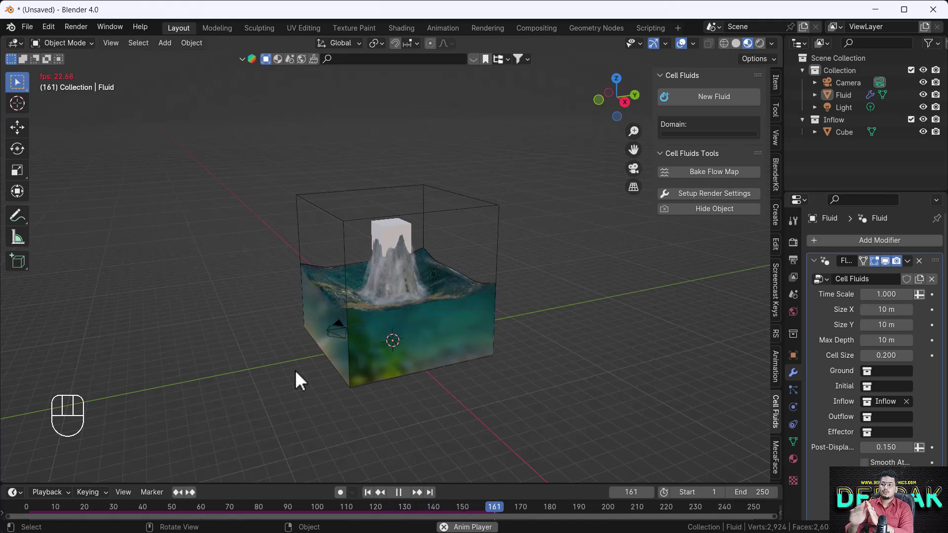
pyautogui.press('space')
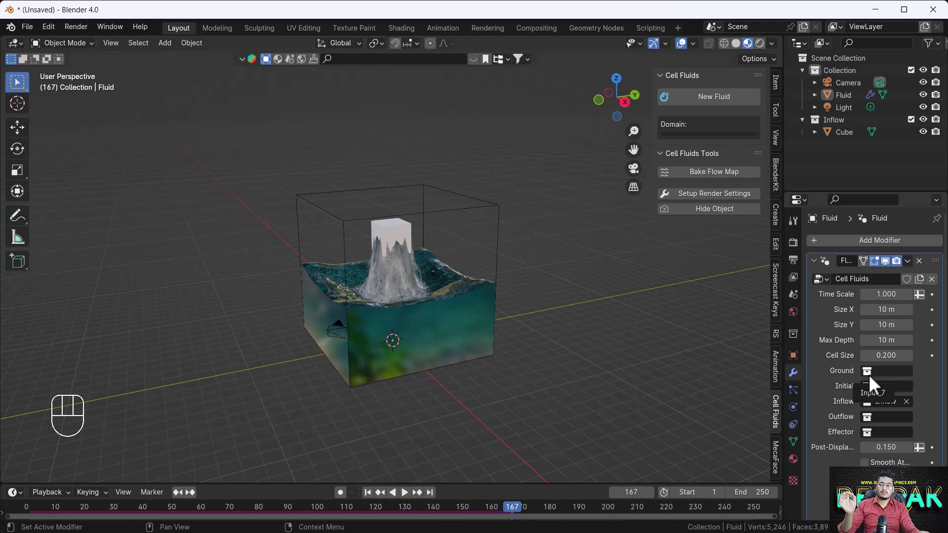
pyautogui.click(367, 493)
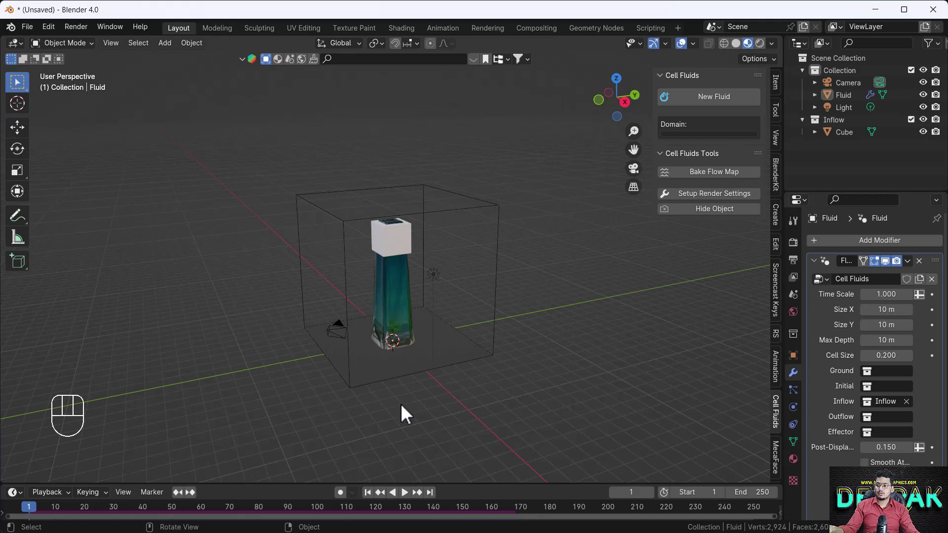
# Shrink the inflow cube and test the simulation, then rewind to frame 1
pyautogui.click(398, 247)
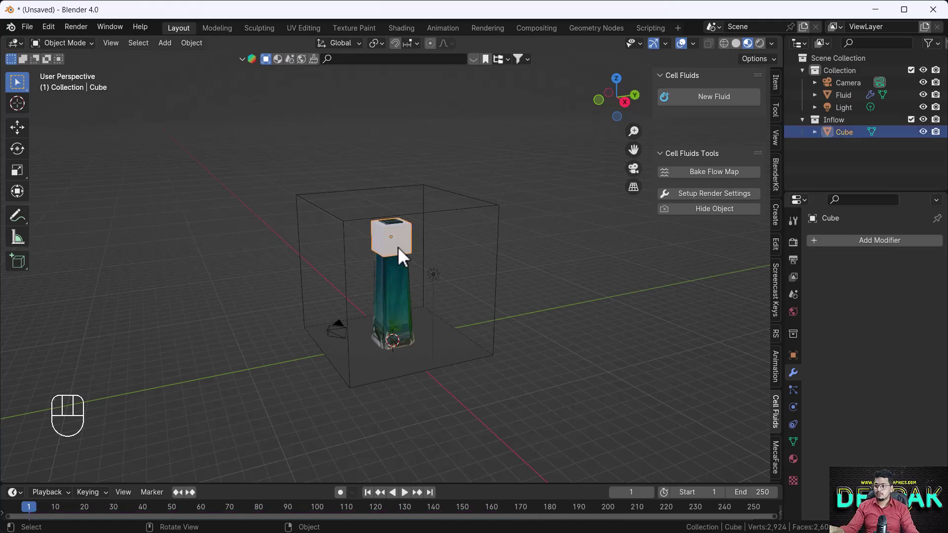
pyautogui.press('s')
pyautogui.click(342, 444)
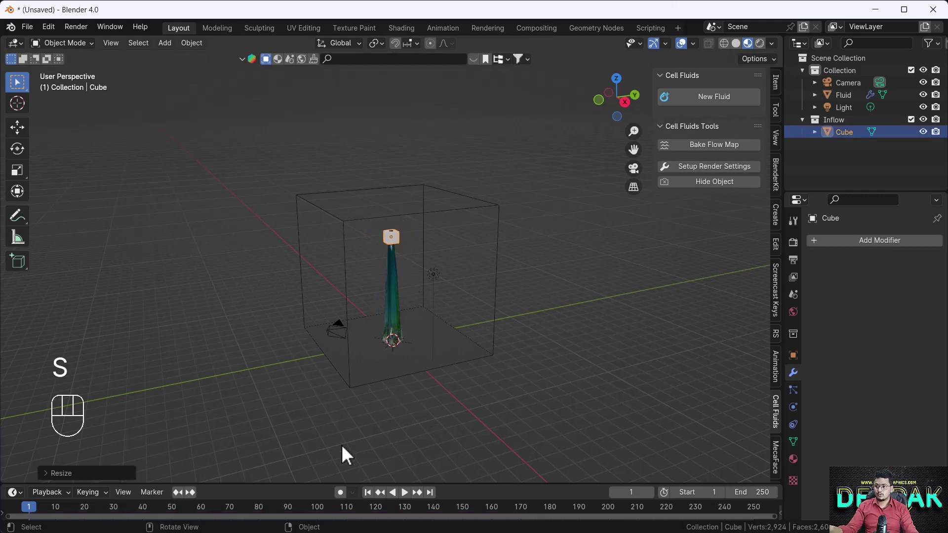
pyautogui.press('space')
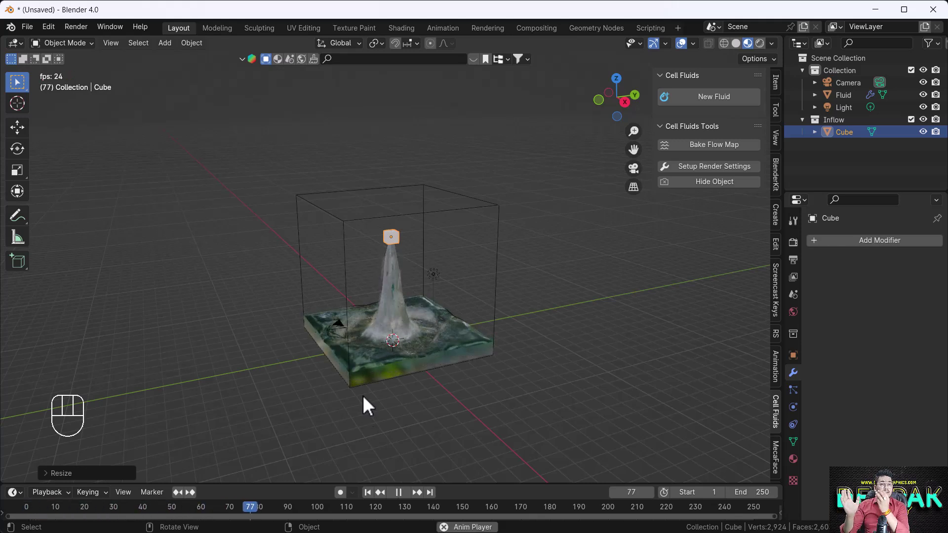
pyautogui.press('space')
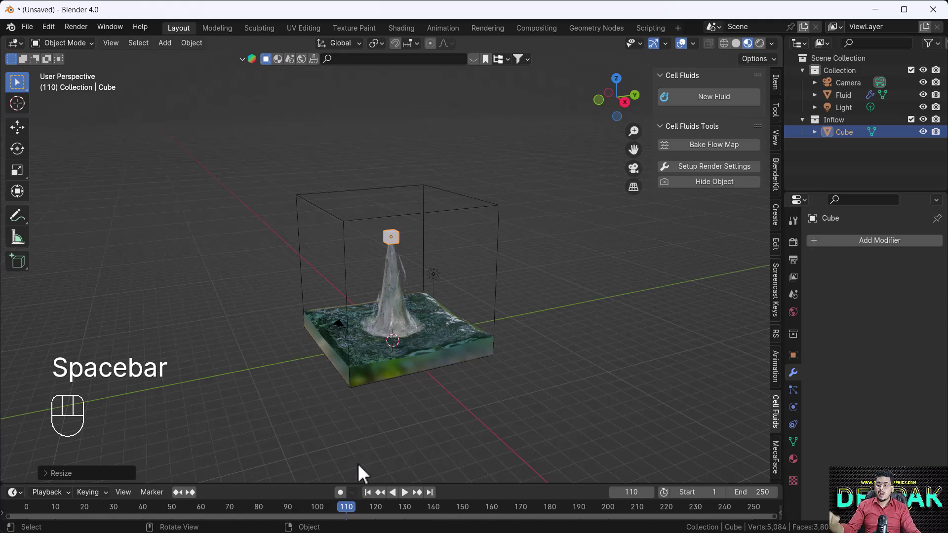
pyautogui.click(369, 492)
# Enlarge the inflow cube and test again, then shrink it to about 0.31 scale
pyautogui.press('s')
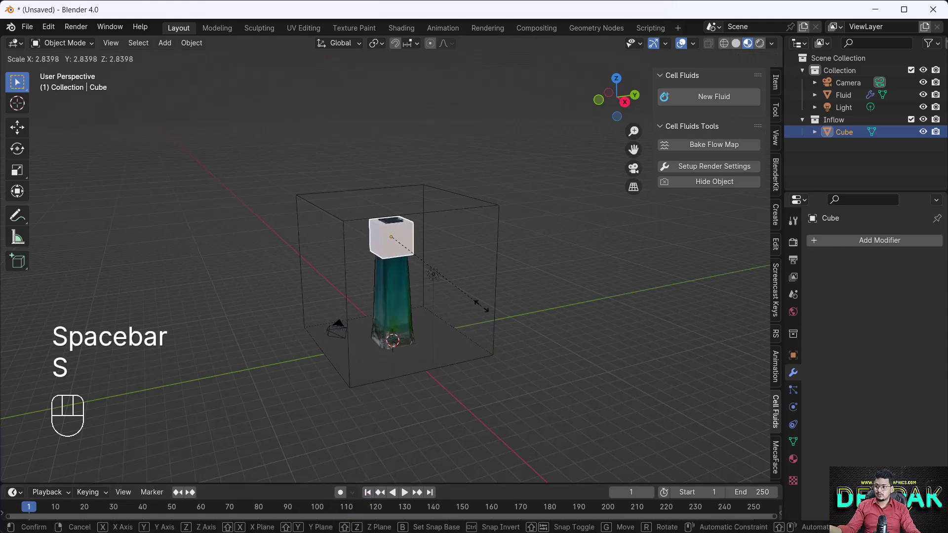
pyautogui.press('space')
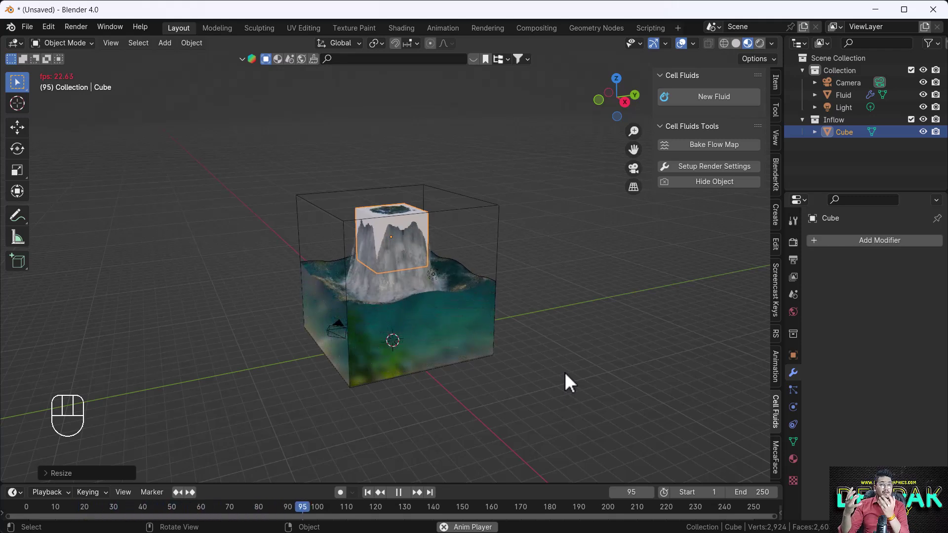
pyautogui.press('space')
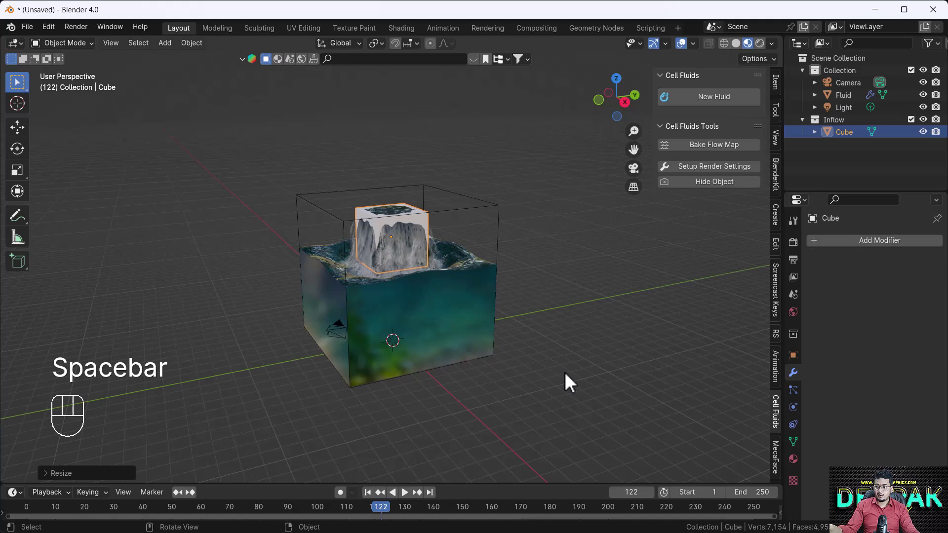
pyautogui.click(367, 493)
pyautogui.press('s')
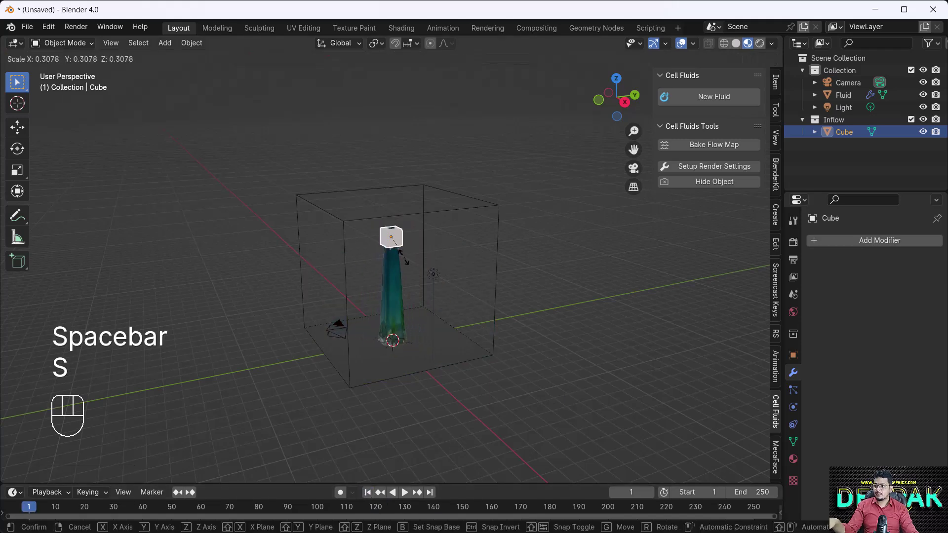
pyautogui.click(401, 256)
pyautogui.click(397, 269)
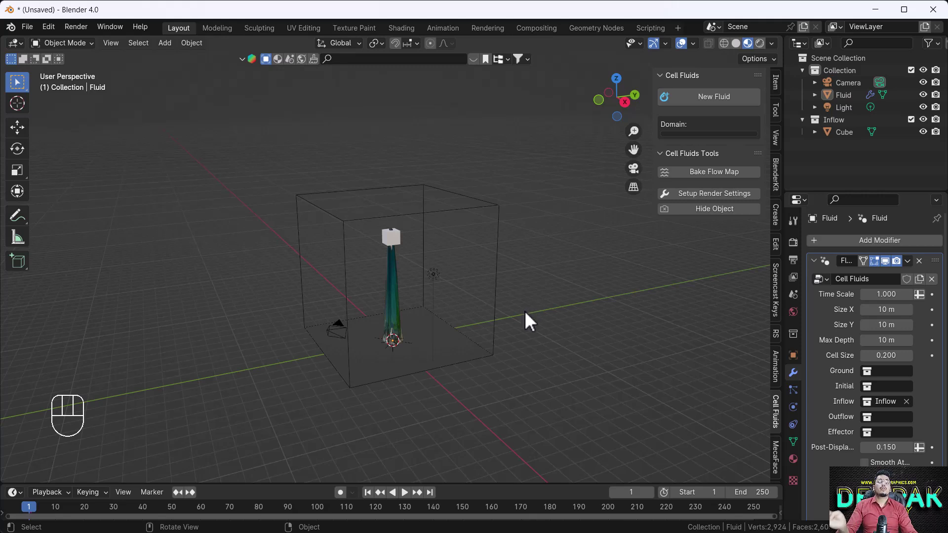
# Add a new cube and stretch it into a long bar
pyautogui.hotkey('shift', 'a')
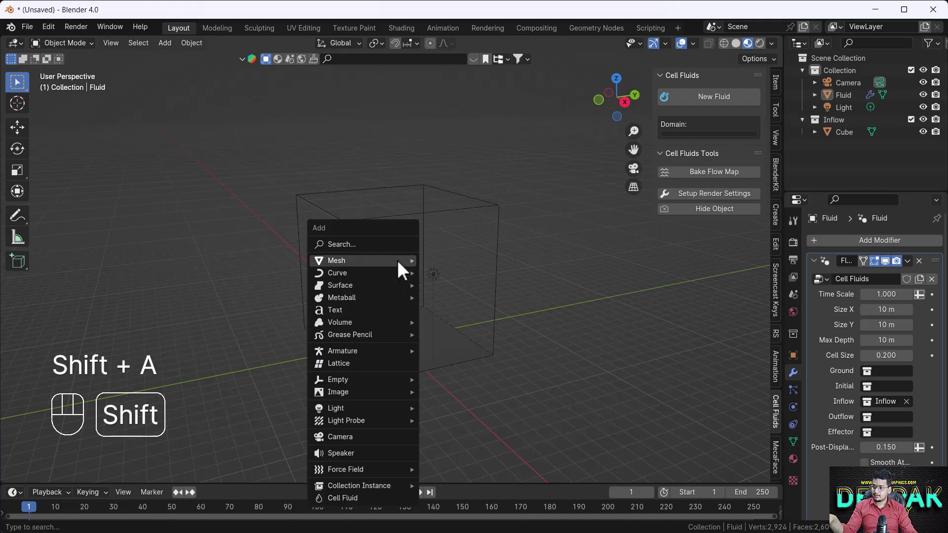
pyautogui.moveTo(397, 260)
pyautogui.click(455, 273)
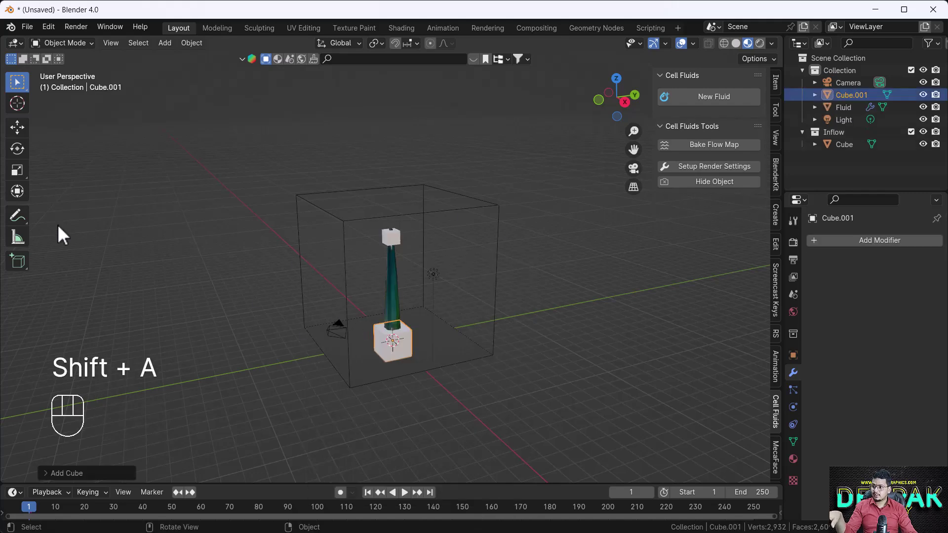
pyautogui.click(22, 171)
pyautogui.moveTo(441, 330); pyautogui.dragTo(588, 303)
pyautogui.moveTo(205, 437); pyautogui.dragTo(407, 357, button='middle')
# Slide the bar along X beside the water column and raise it along Z
pyautogui.press('w')
pyautogui.moveTo(405, 344); pyautogui.dragTo(477, 349)
pyautogui.moveTo(477, 348); pyautogui.dragTo(439, 391, button='middle')
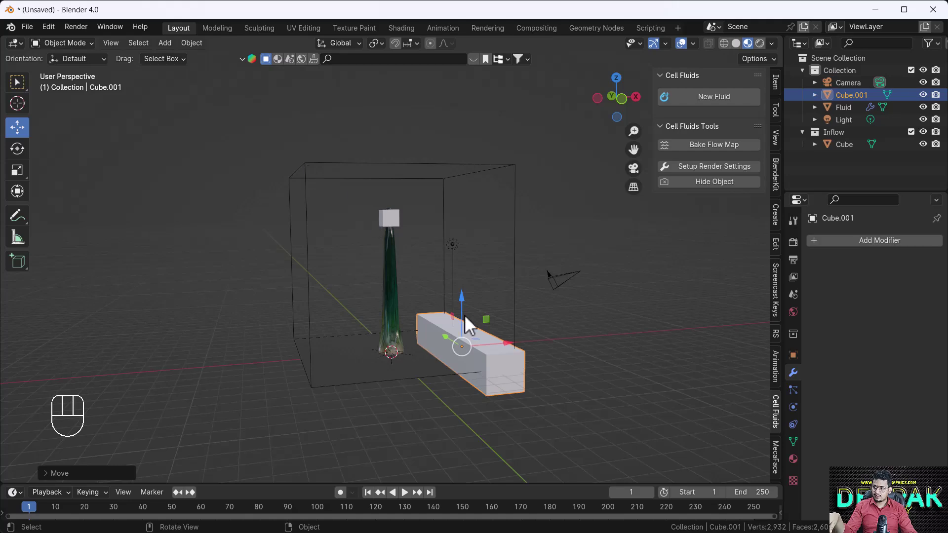
pyautogui.moveTo(460, 305)
pyautogui.mouseDown(button='middle')
pyautogui.moveTo(464, 281)
pyautogui.moveTo(467, 368)
pyautogui.moveTo(452, 365)
pyautogui.moveTo(476, 301)
pyautogui.mouseUp(button='middle')
pyautogui.press('g')
pyautogui.press('z')
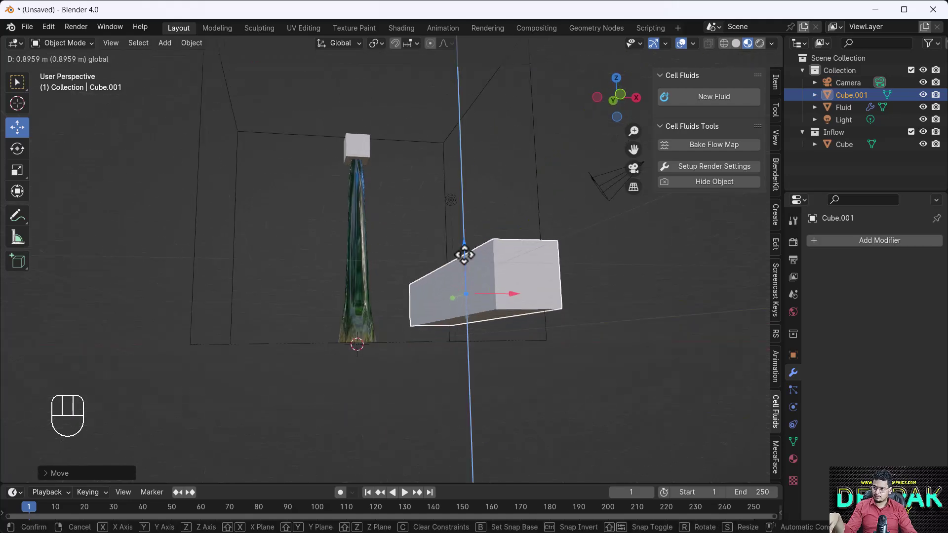
pyautogui.click(469, 289)
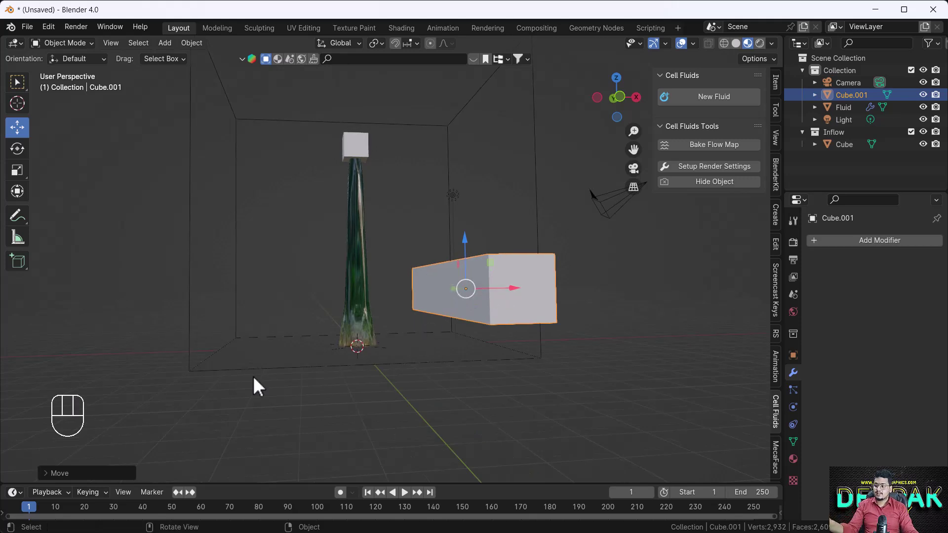
pyautogui.moveTo(253, 379); pyautogui.dragTo(504, 328, button='middle')
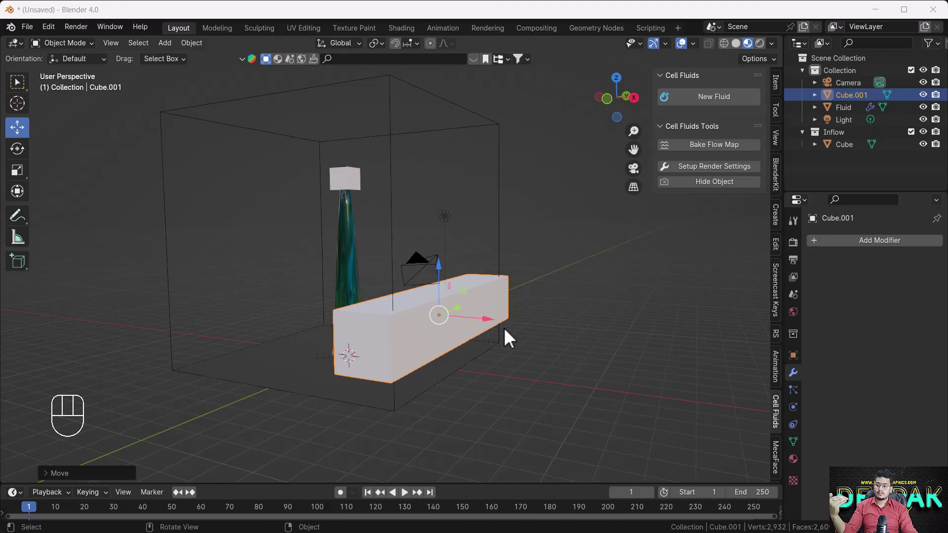
# Move the bar into a new collection named Out Flow
pyautogui.press('m')
pyautogui.click(500, 297)
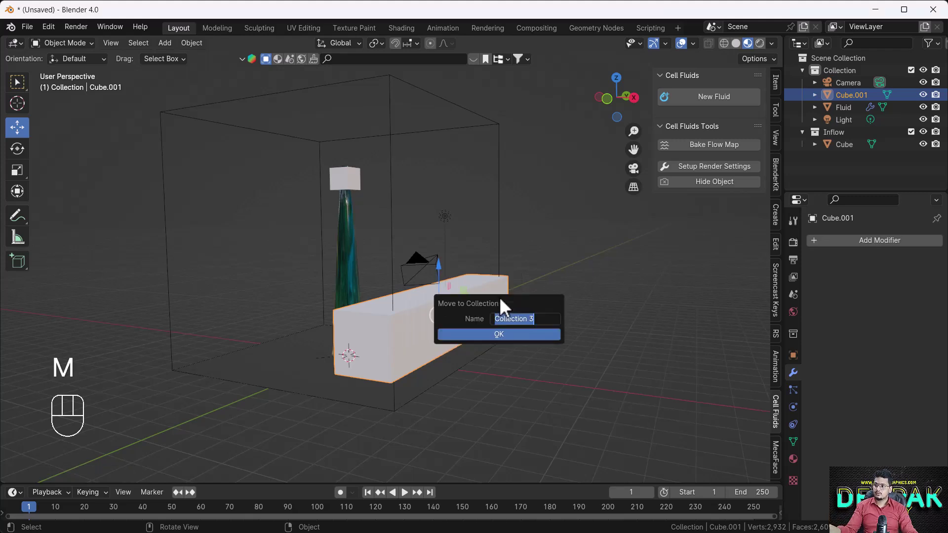
pyautogui.write('Out')
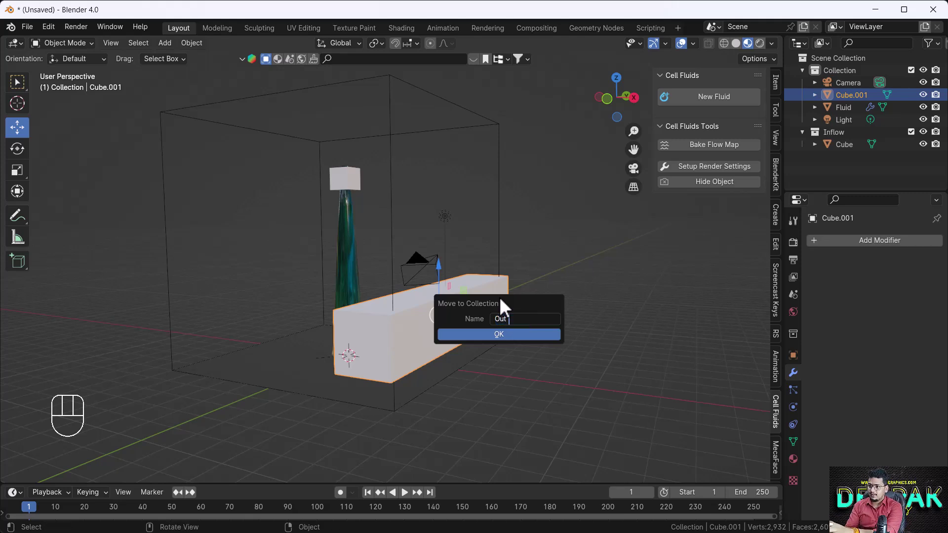
pyautogui.write(' Flo')
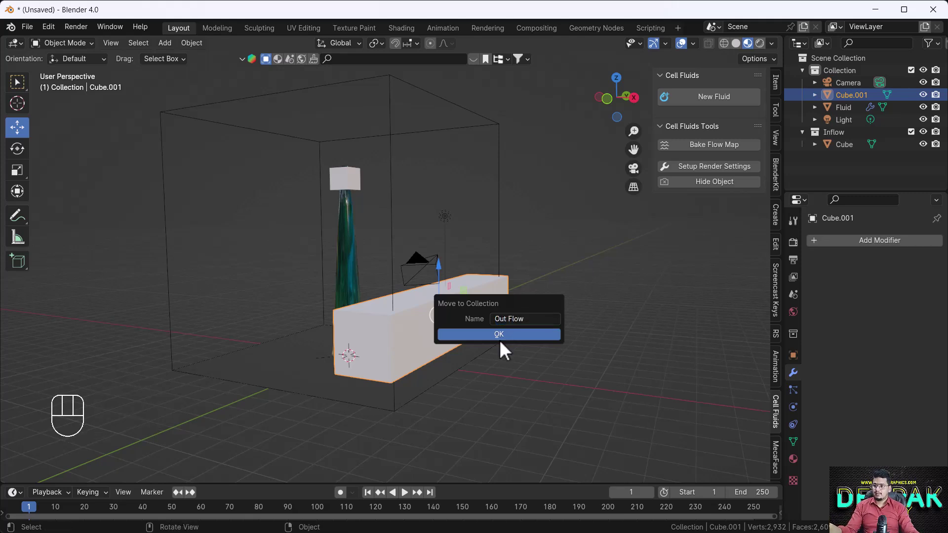
pyautogui.write('w')
pyautogui.click(499, 336)
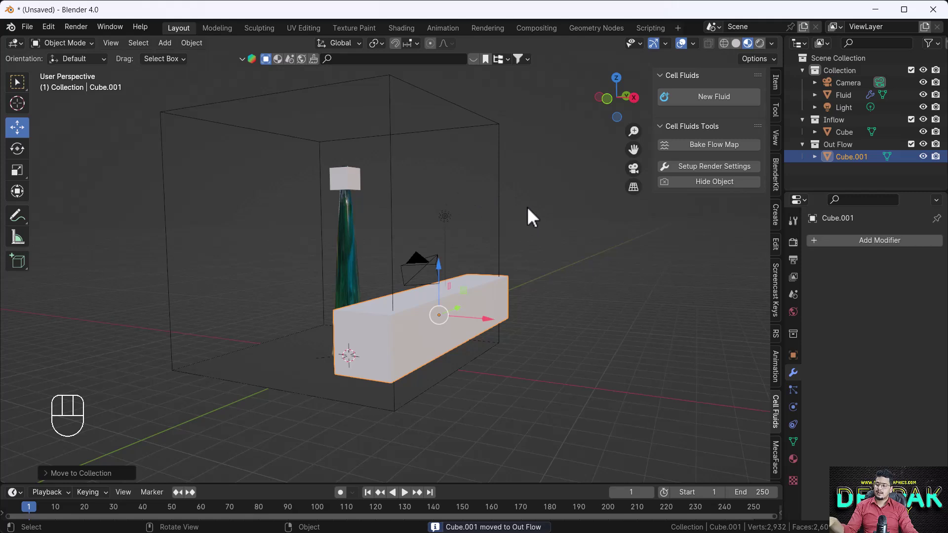
pyautogui.click(502, 206)
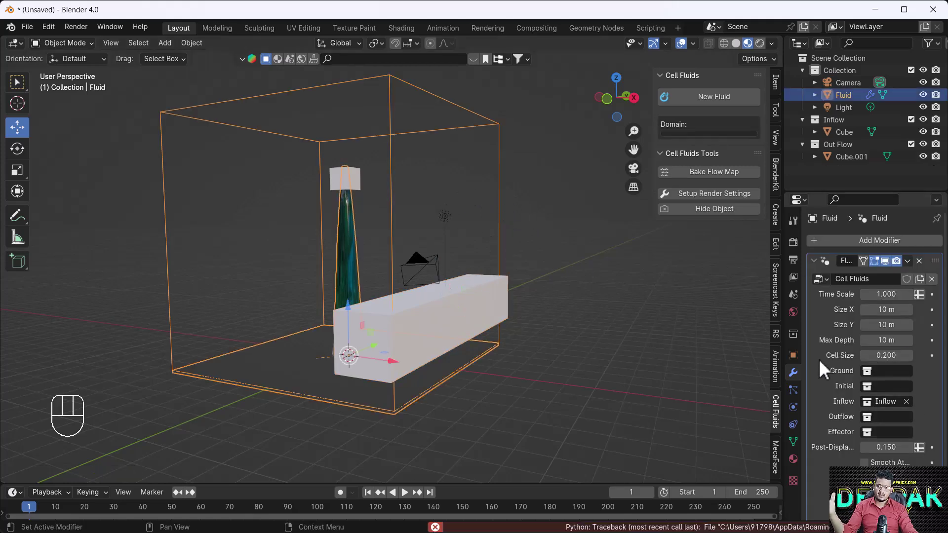
# Set the Out Flow collection as the domain's outflow
pyautogui.click(887, 413)
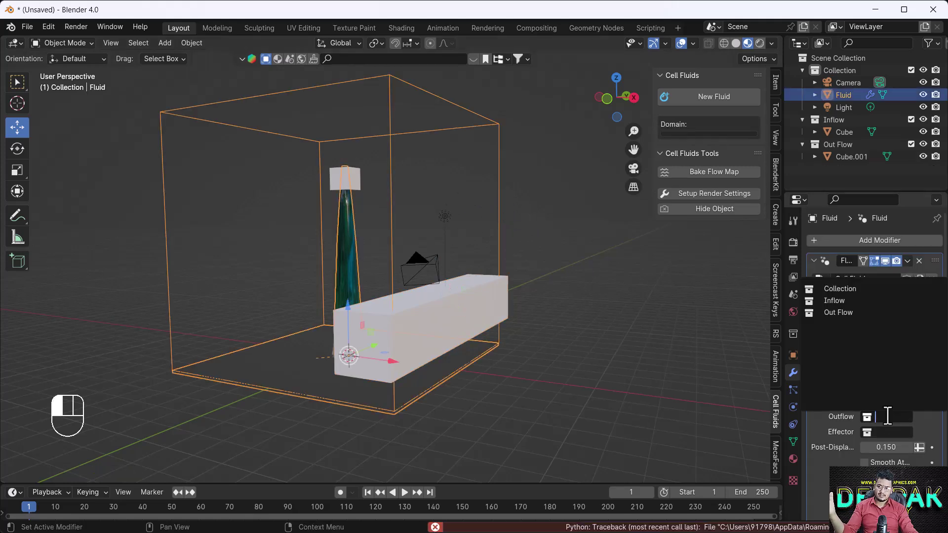
pyautogui.click(844, 313)
pyautogui.scroll(-2, 387, 329)
# Scale the inflow cube up larger
pyautogui.moveTo(381, 343); pyautogui.dragTo(384, 231, button='middle')
pyautogui.click(367, 230)
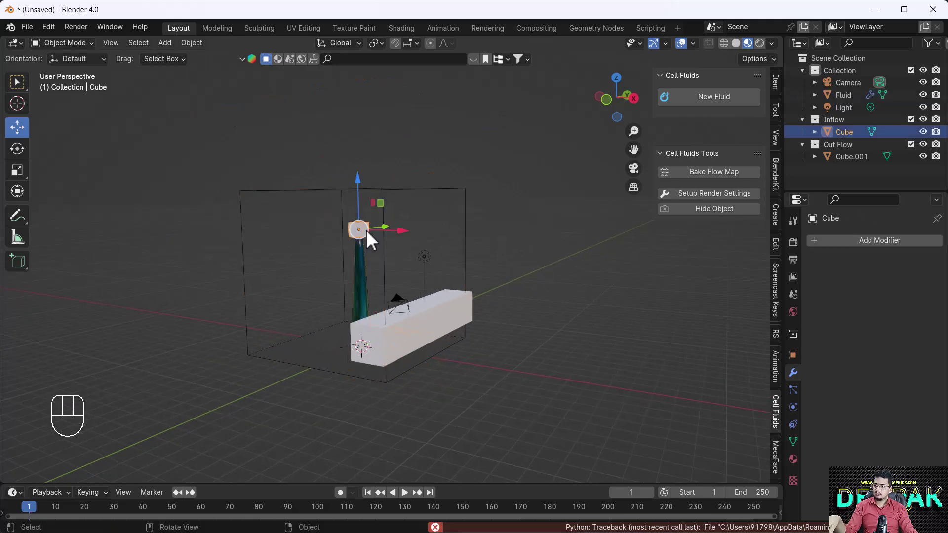
pyautogui.press('s')
pyautogui.click(282, 325)
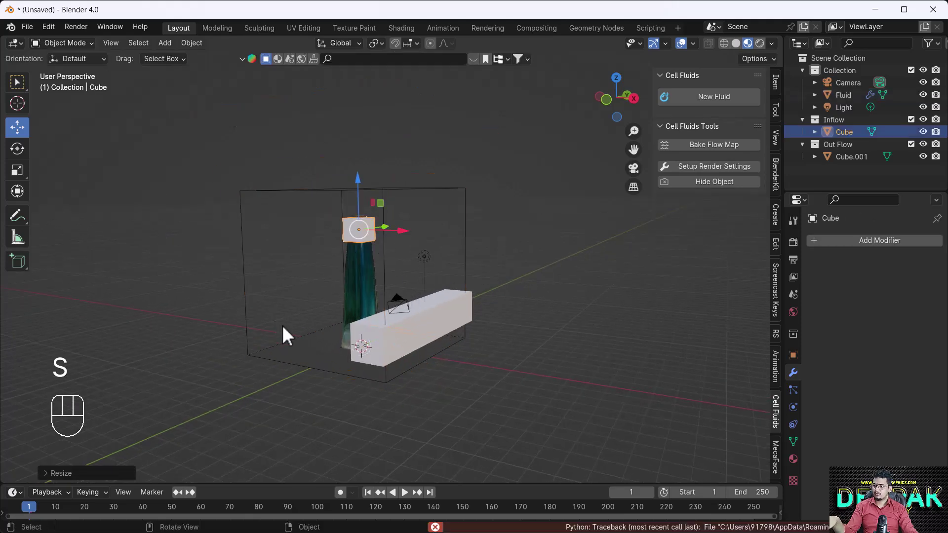
pyautogui.moveTo(283, 325); pyautogui.dragTo(378, 341, button='middle')
# Play the simulation and watch water fill the tank around the Out Flow box
pyautogui.press('space')
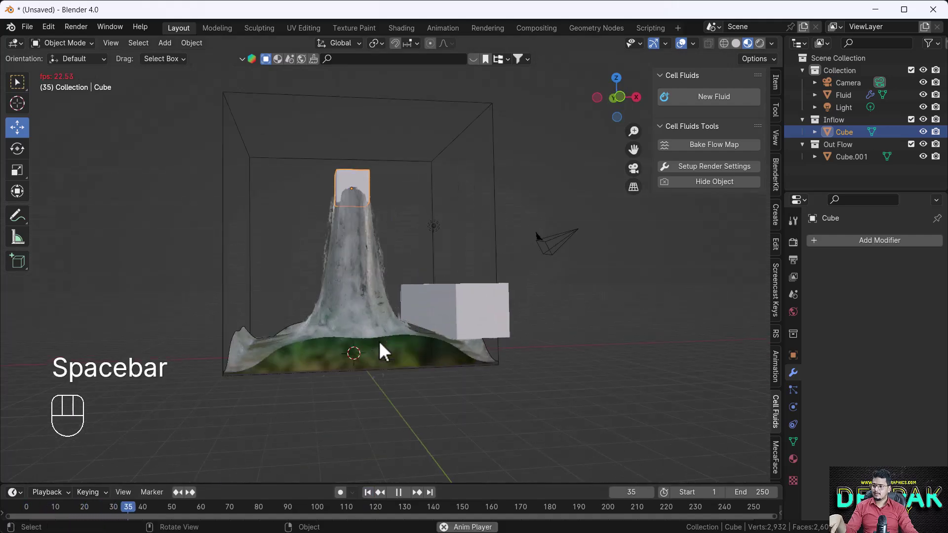
pyautogui.scroll(2, 378, 341)
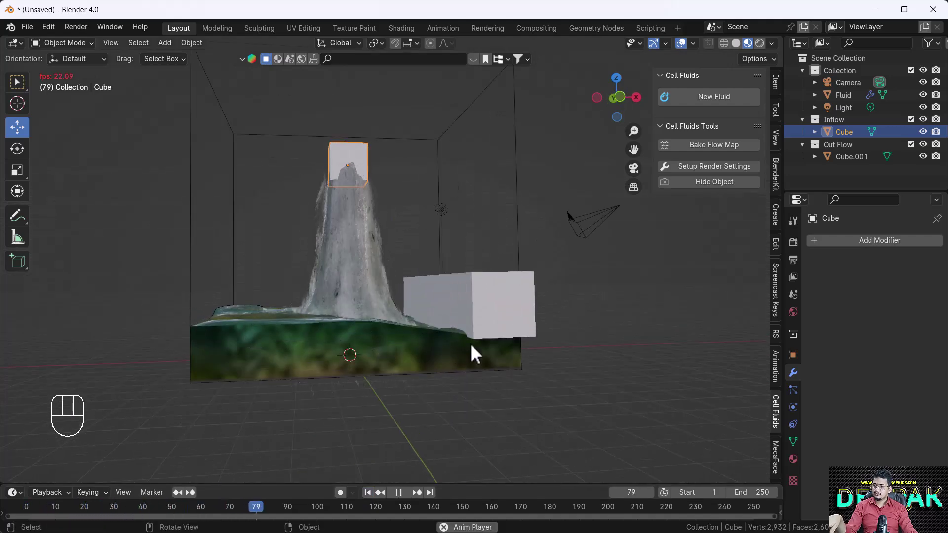
pyautogui.moveTo(470, 343); pyautogui.dragTo(442, 346, button='middle')
pyautogui.scroll(3, 378, 336)
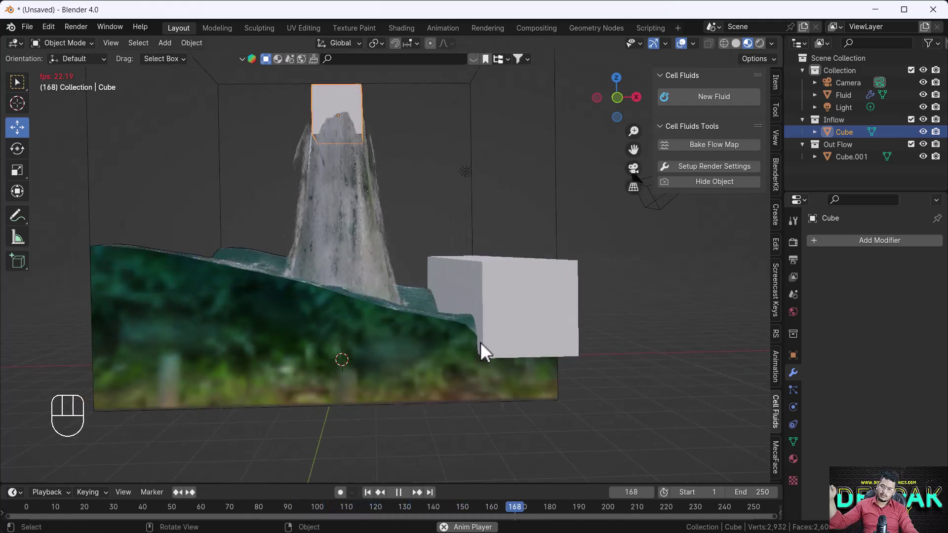
pyautogui.moveTo(461, 340)
pyautogui.mouseDown(button='middle')
pyautogui.moveTo(437, 322)
pyautogui.moveTo(459, 353)
pyautogui.mouseUp(button='middle')
# Move the Out Flow box lower in the tank
pyautogui.click(462, 276)
pyautogui.moveTo(462, 276); pyautogui.dragTo(476, 276, button='middle')
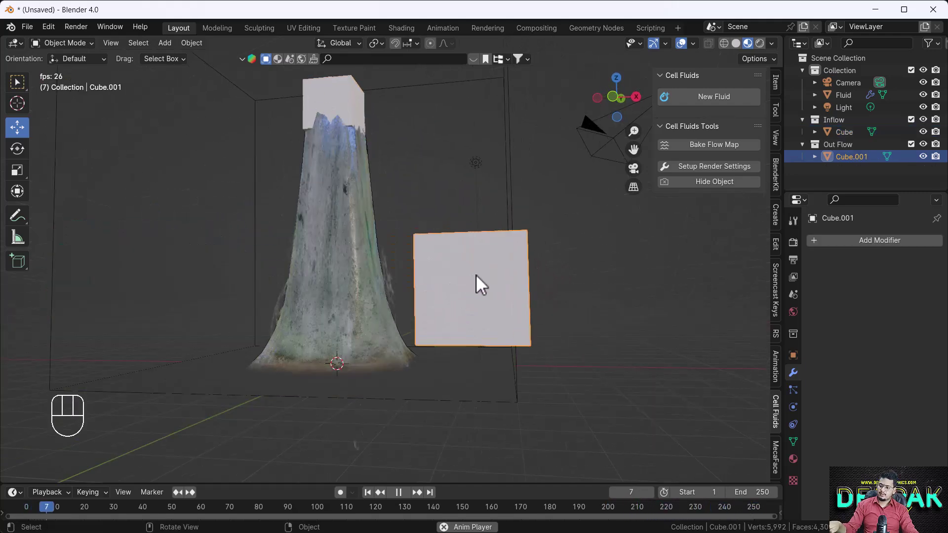
pyautogui.press('h')
pyautogui.hotkey('ctrl', 'z')
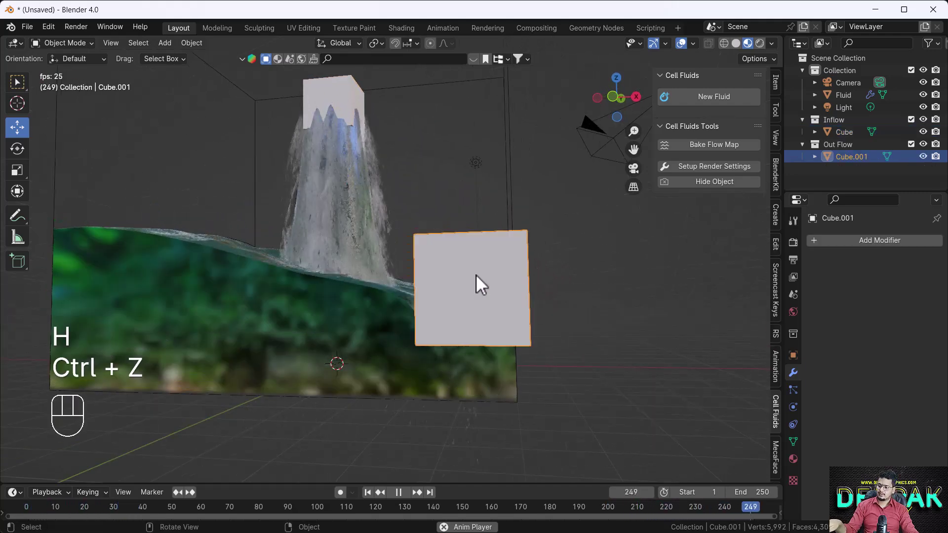
pyautogui.press('g')
pyautogui.click(478, 321)
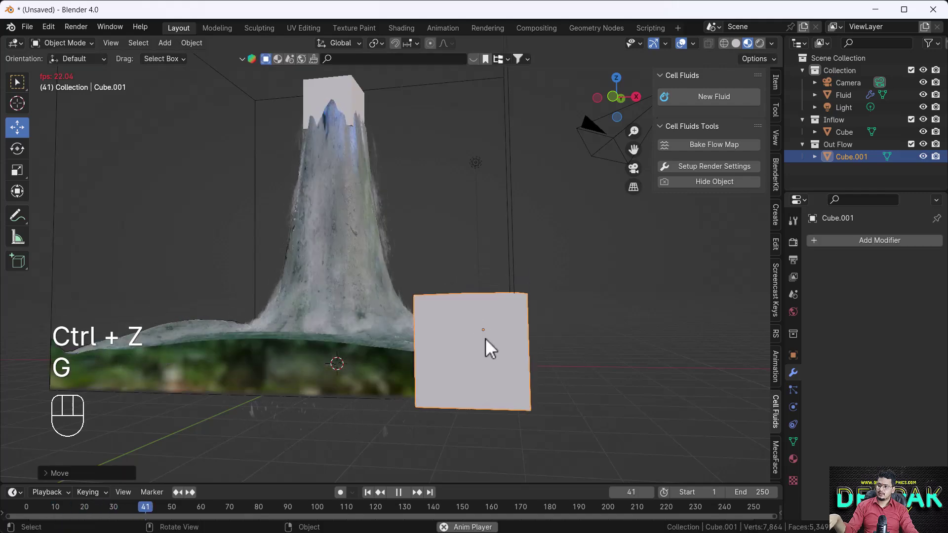
pyautogui.moveTo(485, 338); pyautogui.dragTo(508, 340, button='middle')
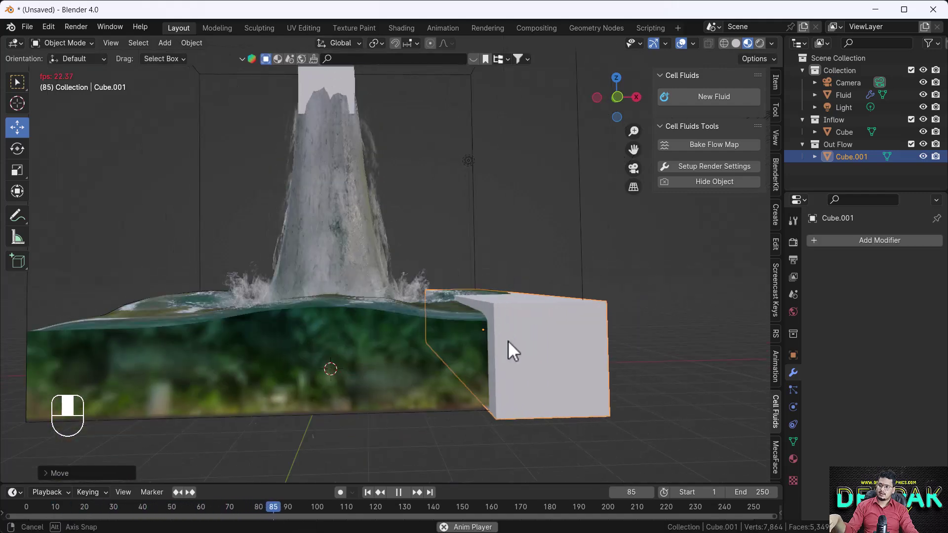
# Restart the simulation from frame 1, watch water spill over the box, then stop
pyautogui.press('space')
pyautogui.click(367, 493)
pyautogui.press('space')
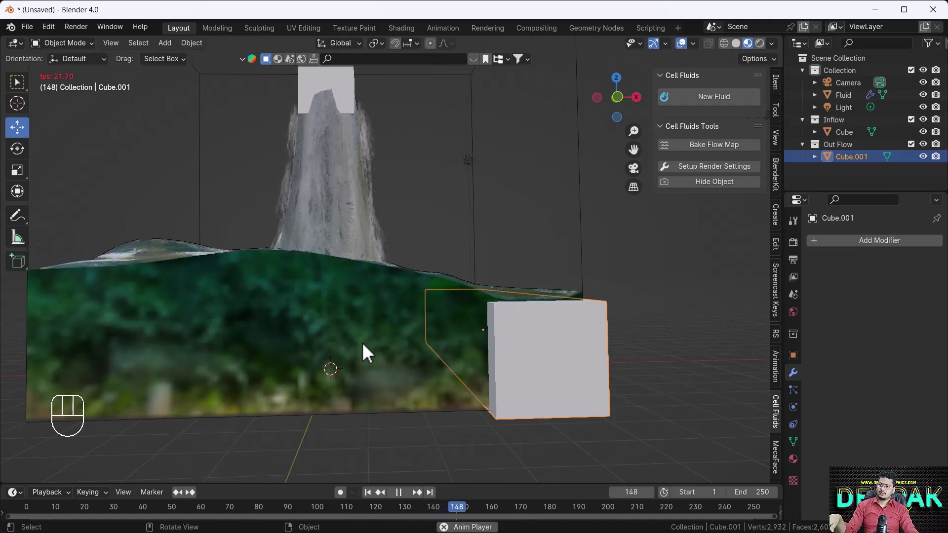
pyautogui.scroll(-4, 362, 343)
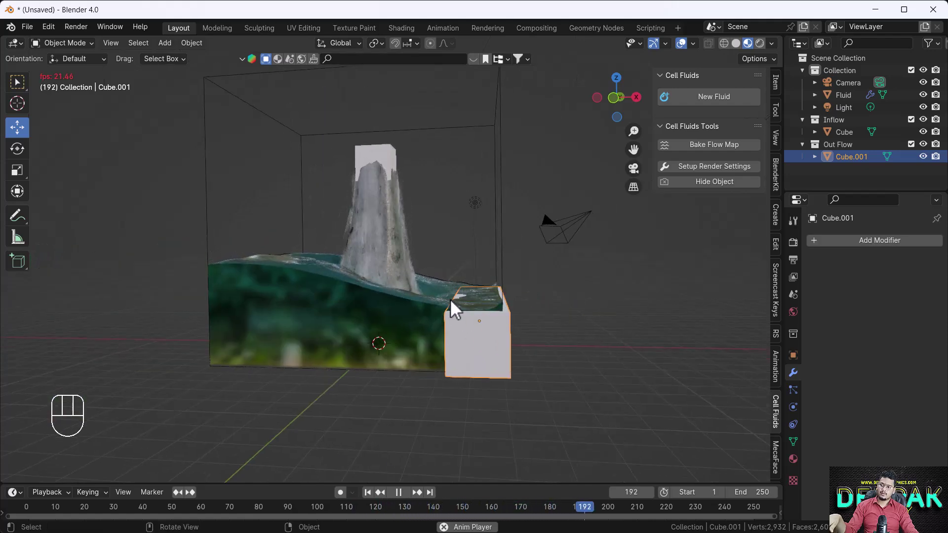
pyautogui.scroll(6, 451, 299)
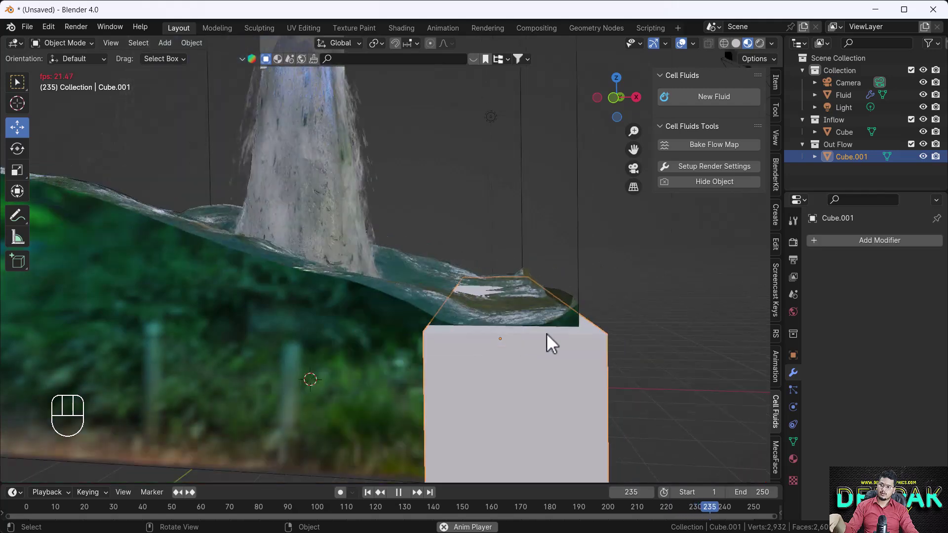
pyautogui.scroll(-8, 546, 334)
pyautogui.moveTo(553, 344); pyautogui.dragTo(499, 385, button='middle')
pyautogui.press('space')
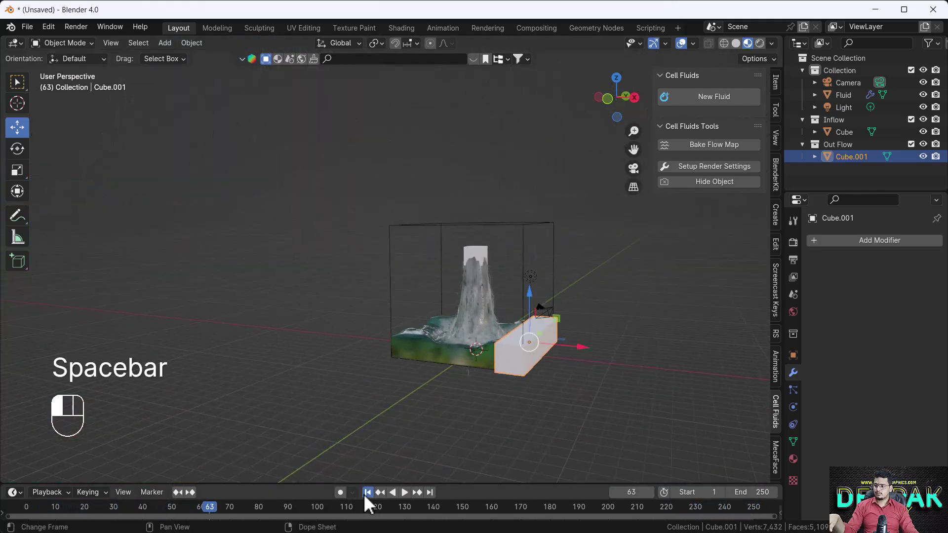
pyautogui.scroll(2, 445, 312)
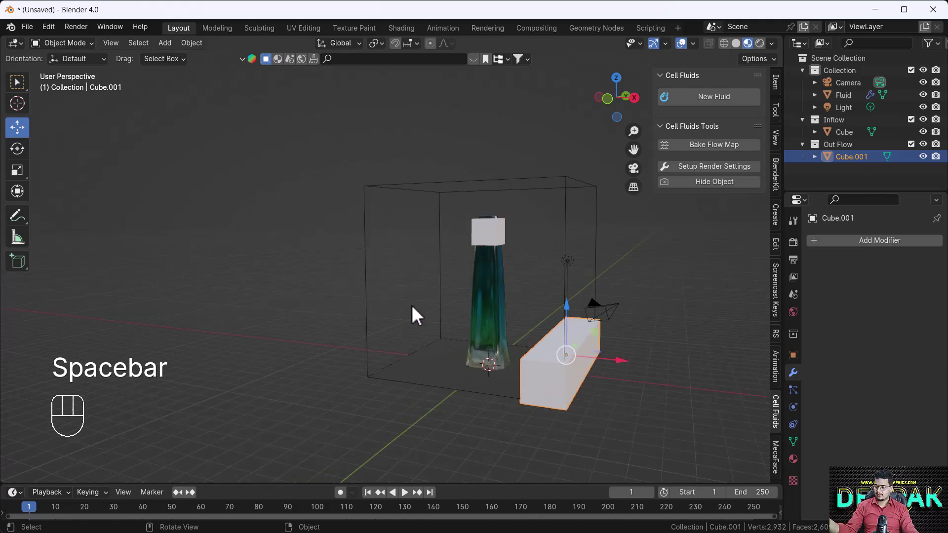
# Add a Suzanne monkey head to the scene
pyautogui.hotkey('shift', 'a')
pyautogui.moveTo(402, 282)
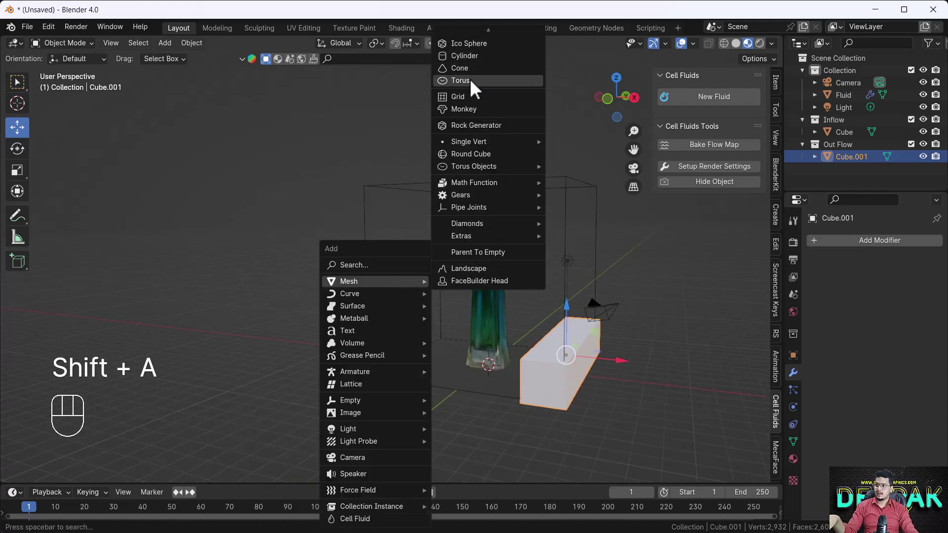
pyautogui.press('Escape')
pyautogui.hotkey('shift', 'a')
pyautogui.moveTo(195, 282)
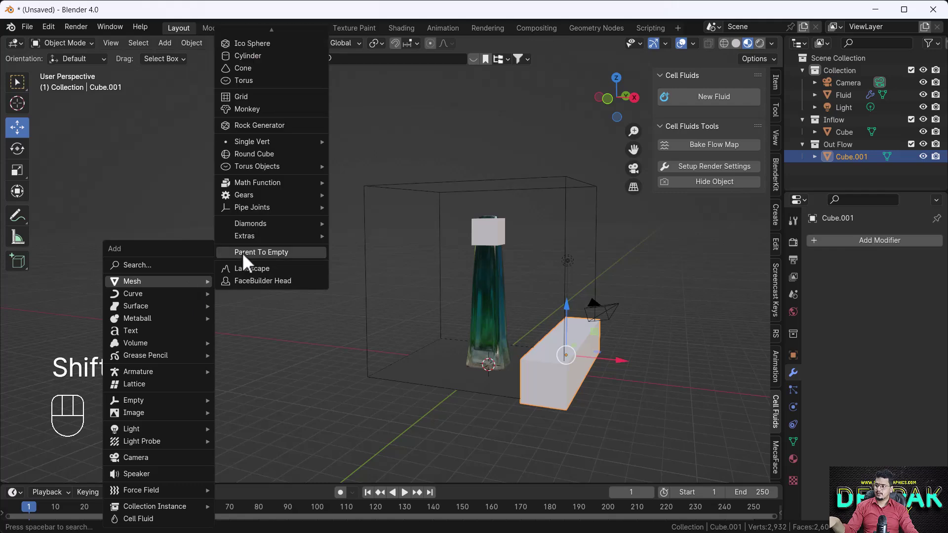
pyautogui.click(262, 112)
pyautogui.scroll(5, 491, 352)
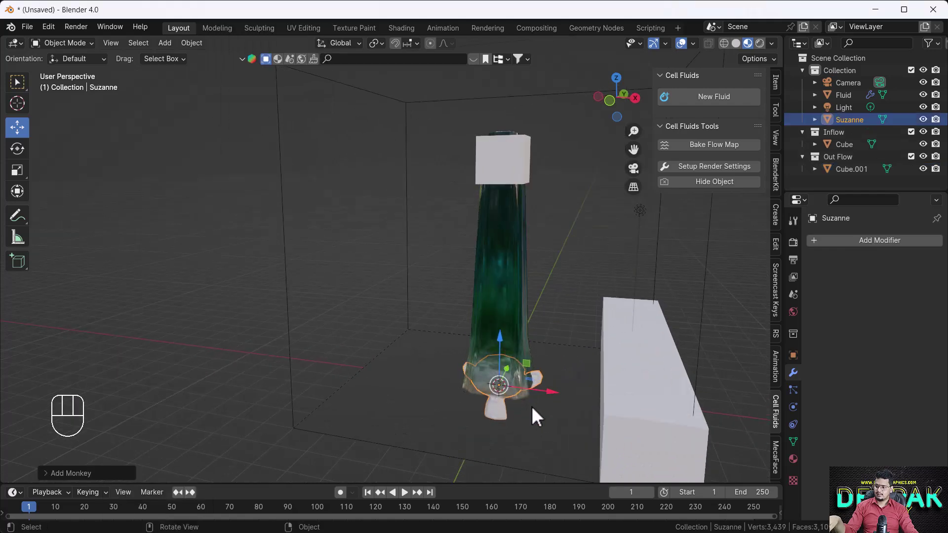
# Scale Suzanne up and slide it along X over the box
pyautogui.press('s')
pyautogui.click(523, 392)
pyautogui.moveTo(523, 392); pyautogui.dragTo(517, 381, button='middle')
pyautogui.moveTo(518, 380); pyautogui.dragTo(564, 366)
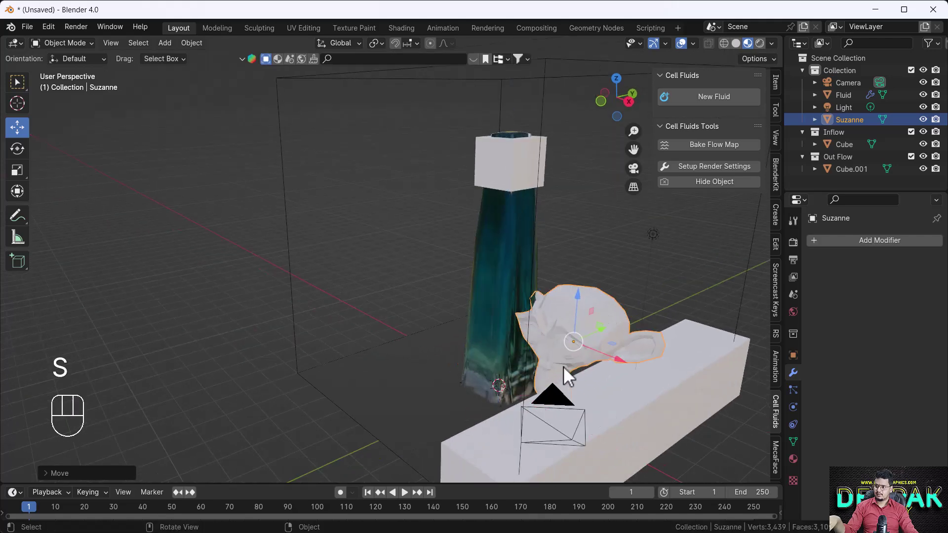
pyautogui.moveTo(564, 366); pyautogui.dragTo(635, 371, button='middle')
pyautogui.moveTo(635, 371); pyautogui.dragTo(588, 348)
pyautogui.moveTo(588, 349)
pyautogui.mouseDown(button='middle')
pyautogui.moveTo(544, 372)
pyautogui.moveTo(580, 359)
pyautogui.mouseUp(button='middle')
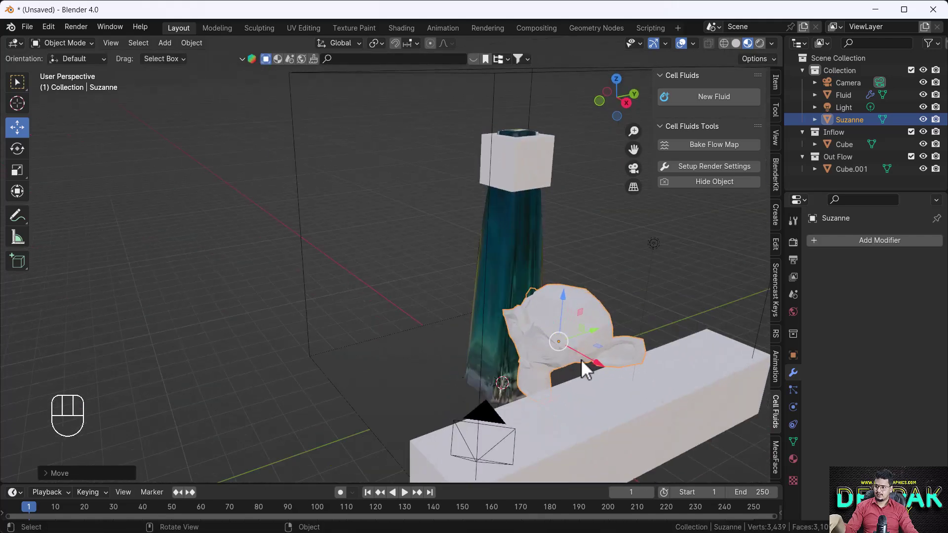
# Duplicate Suzanne and place Suzanne.001 left of the water column
pyautogui.hotkey('shift', 'd')
pyautogui.press('y')
pyautogui.click(435, 346)
pyautogui.moveTo(435, 345); pyautogui.dragTo(445, 381, button='middle')
pyautogui.moveTo(445, 381); pyautogui.dragTo(364, 335)
# Rotate Suzanne.001 and Suzanne around the Z axis
pyautogui.press('r')
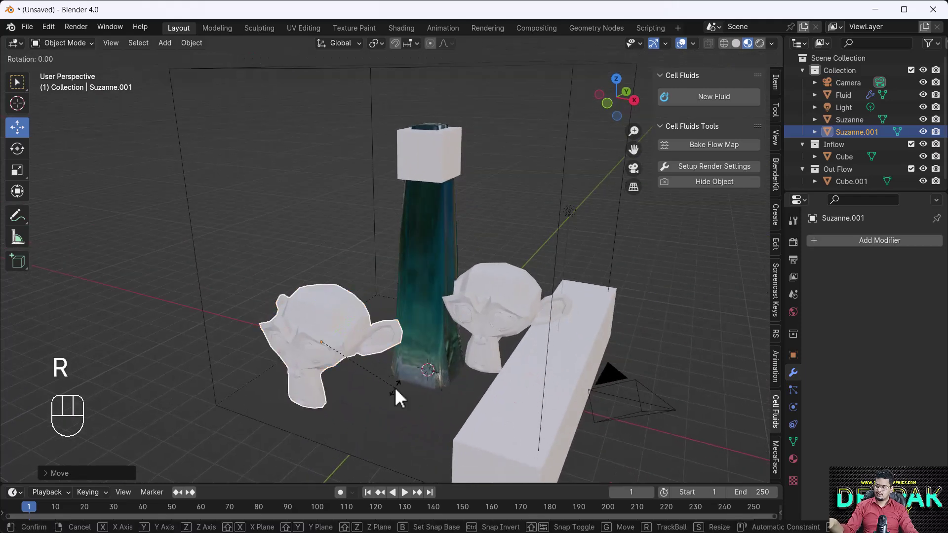
pyautogui.press('z')
pyautogui.click(459, 336)
pyautogui.click(486, 314)
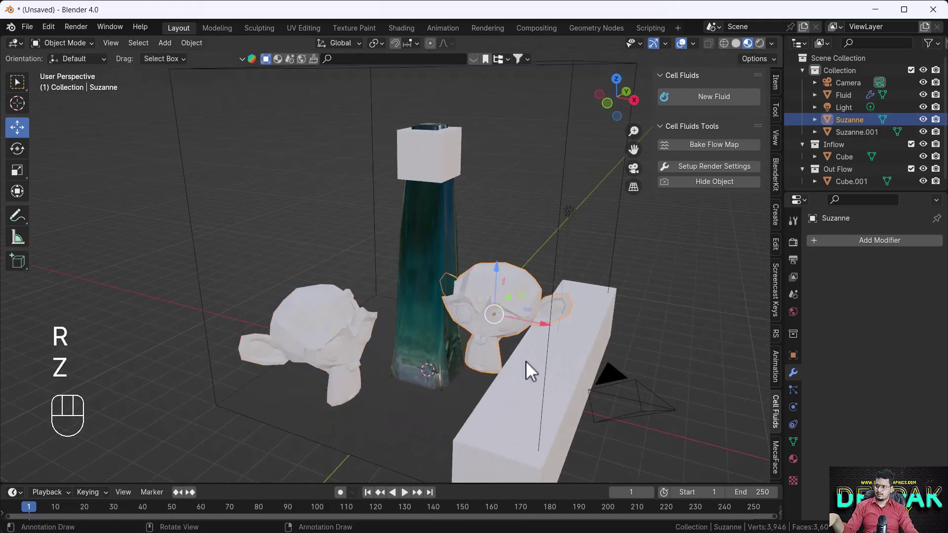
pyautogui.click(523, 290)
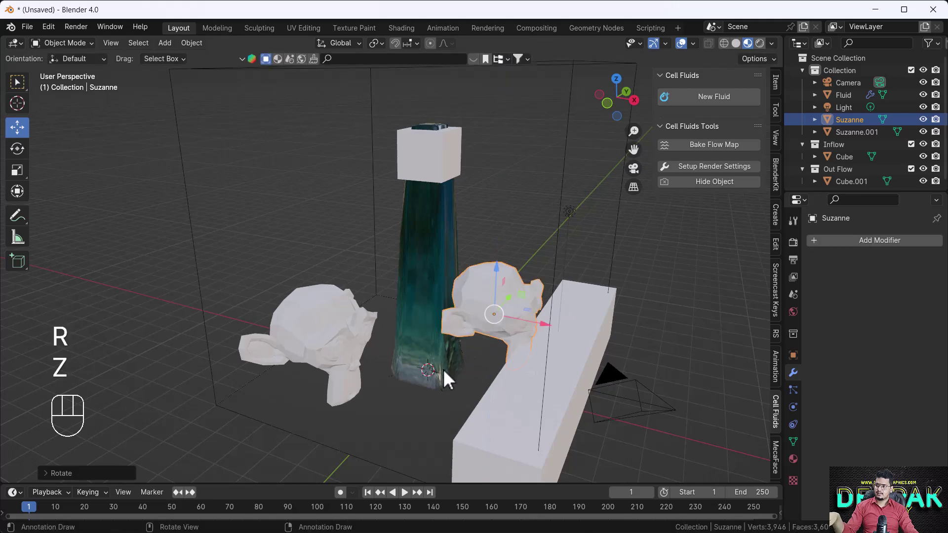
pyautogui.moveTo(444, 377); pyautogui.dragTo(347, 335, button='middle')
# Select both Suzanne and Suzanne.001 and move them into a new 'Effector' collection
pyautogui.keyDown('shift'); pyautogui.click(351, 336); pyautogui.keyUp('shift')
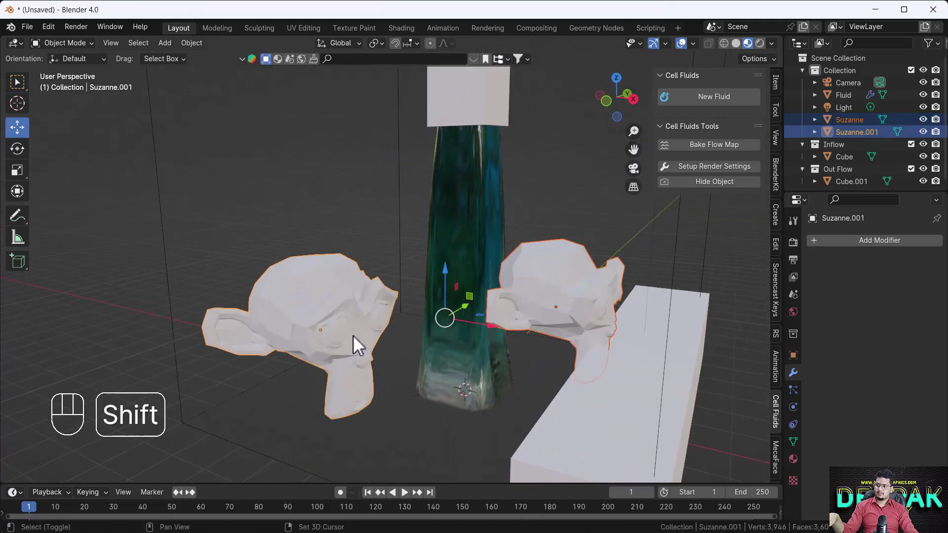
pyautogui.scroll(-3, 424, 330)
pyautogui.press('m')
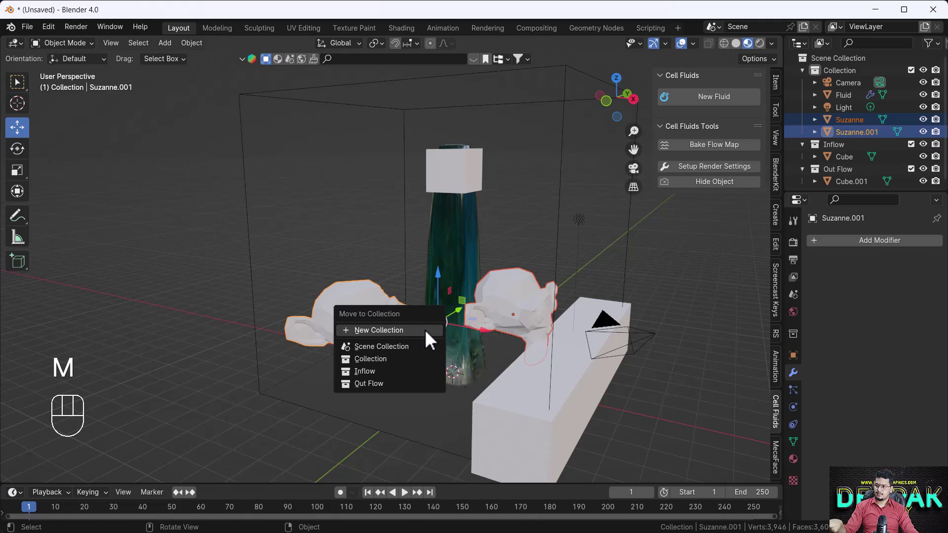
pyautogui.click(425, 330)
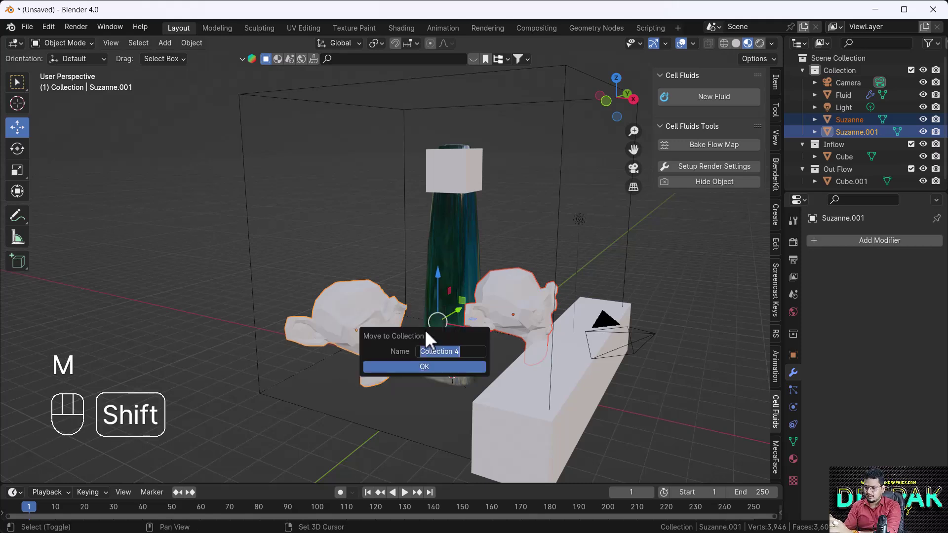
pyautogui.write('Effector')
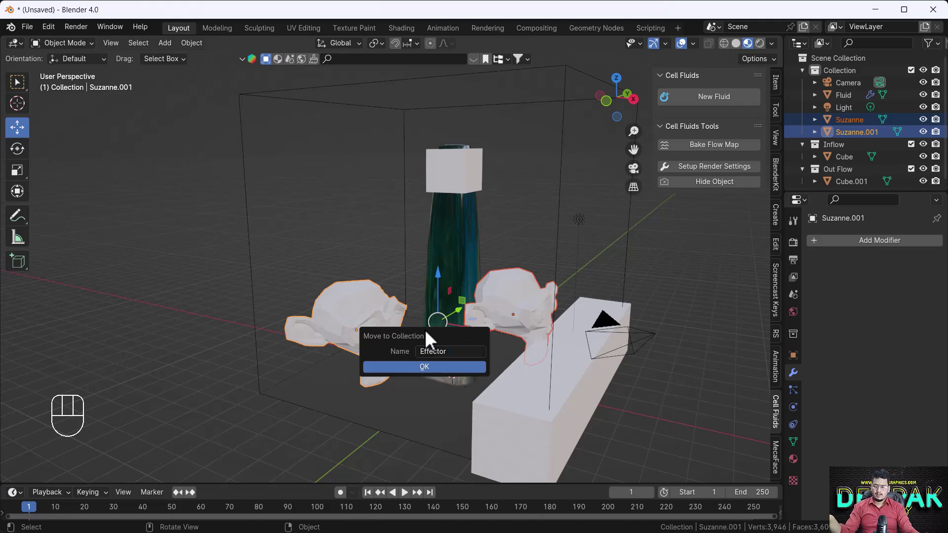
pyautogui.click(424, 366)
pyautogui.scroll(-2, 569, 194)
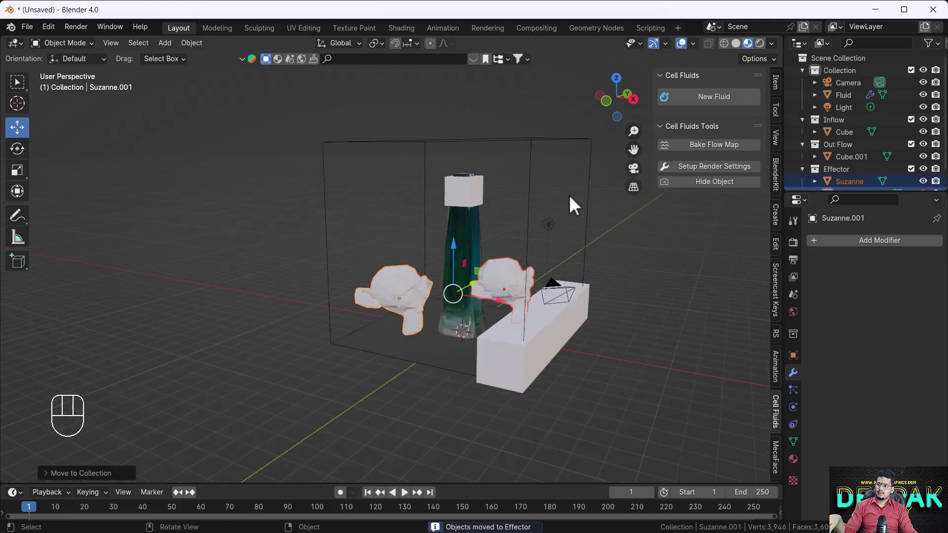
pyautogui.click(586, 171)
# Assign the Effector collection to the domain's Cell Fluids Effector slot and play the simulation
pyautogui.click(883, 431)
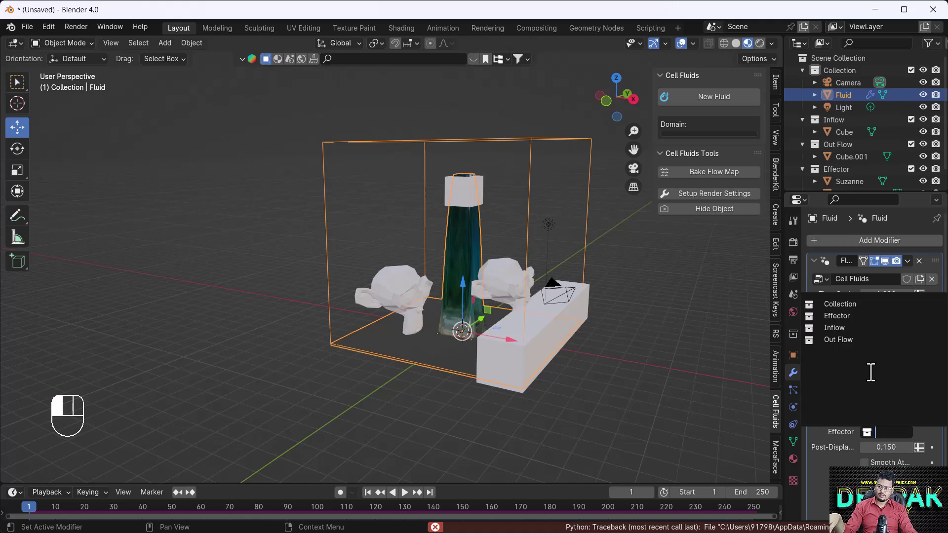
pyautogui.click(860, 316)
pyautogui.scroll(-3, 585, 333)
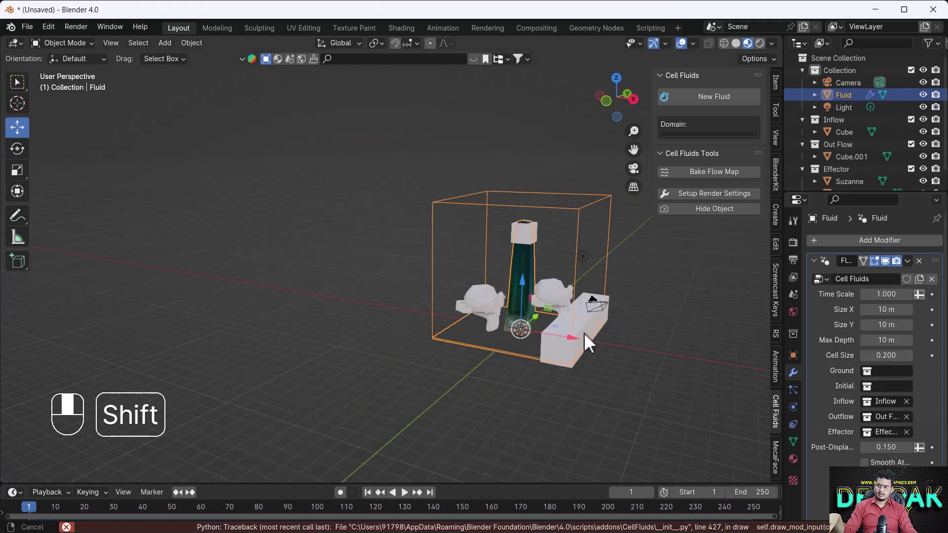
pyautogui.click(611, 356)
pyautogui.press('space')
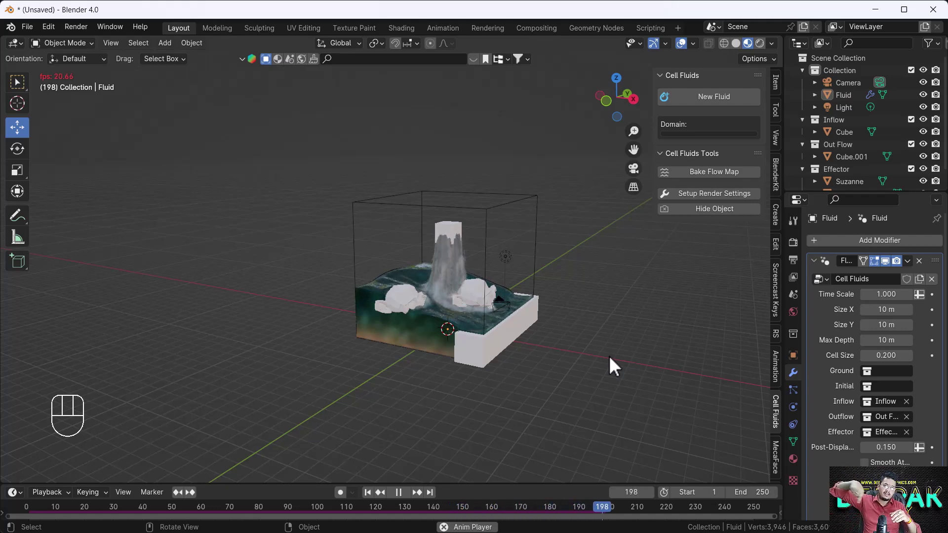
# Change the timeline end frame from 250 to 1000
pyautogui.scroll(4, 460, 292)
pyautogui.scroll(3, 496, 292)
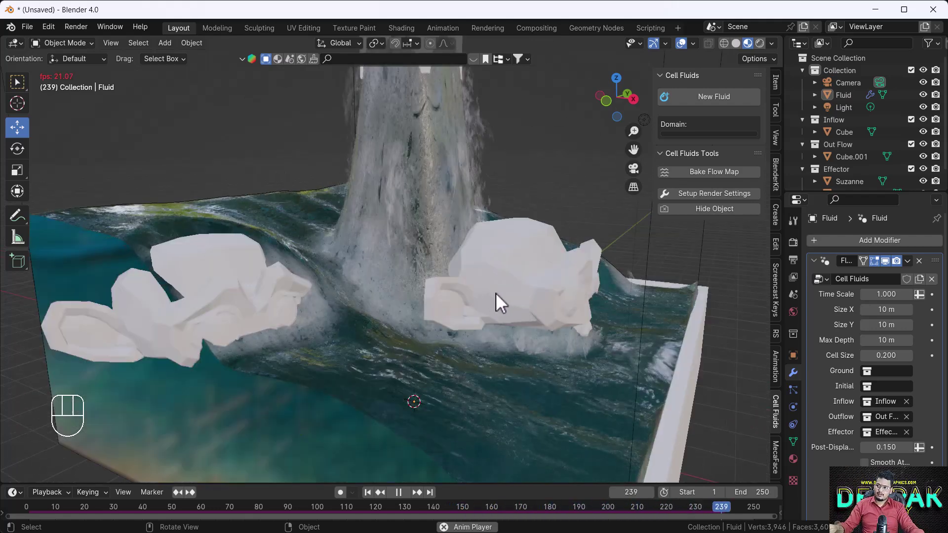
pyautogui.scroll(2, 517, 295)
pyautogui.scroll(2, 463, 228)
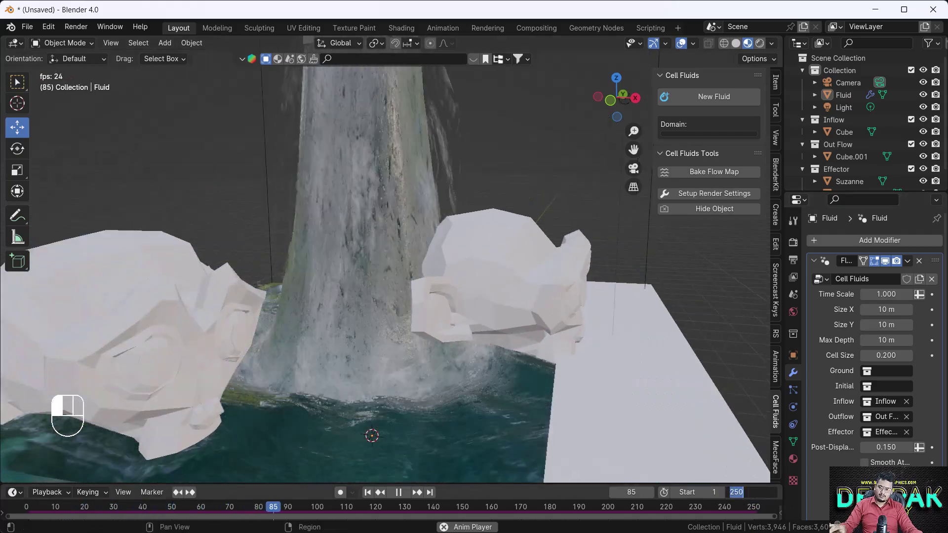
pyautogui.click(761, 493)
pyautogui.press('BackSpace')
pyautogui.write('1000')
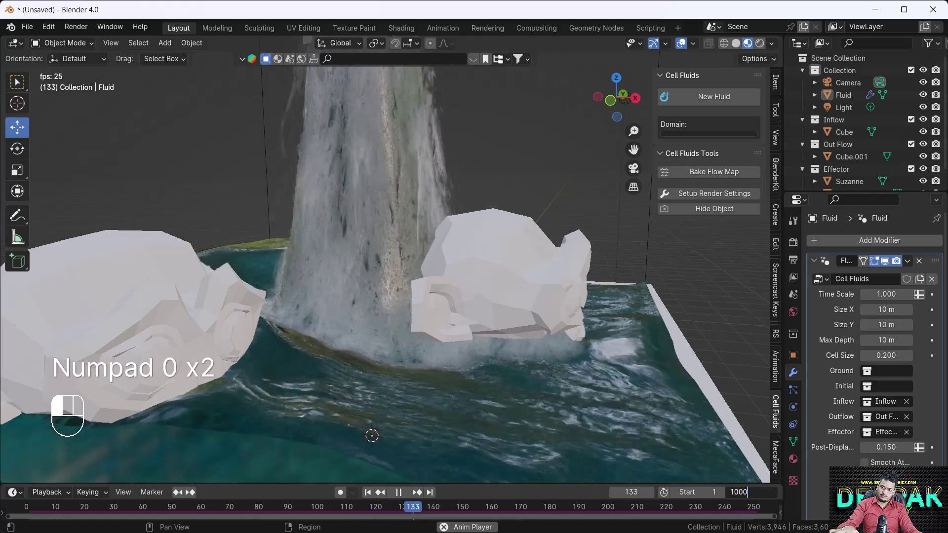
pyautogui.press('Return')
# Restart the simulation playback from frame 1 and view the domain from the side
pyautogui.press('space')
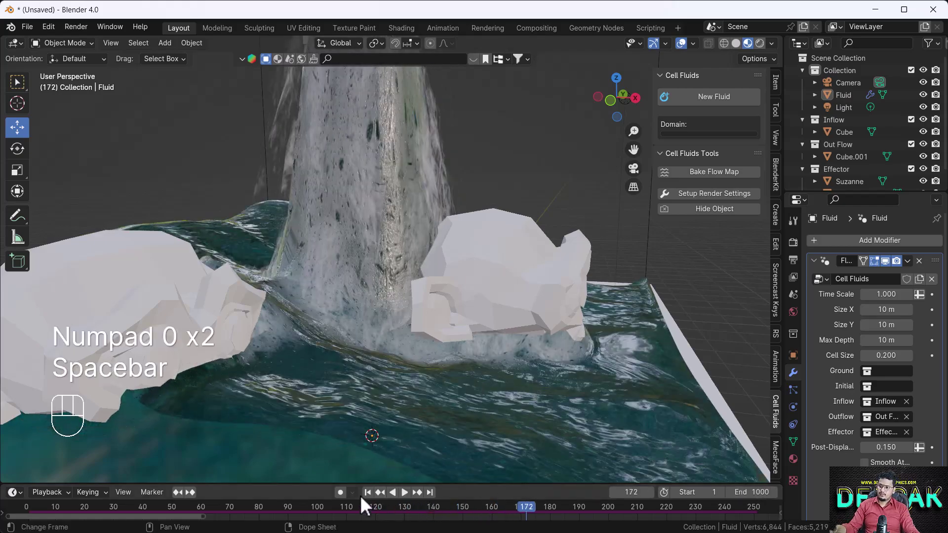
pyautogui.click(367, 492)
pyautogui.press('space')
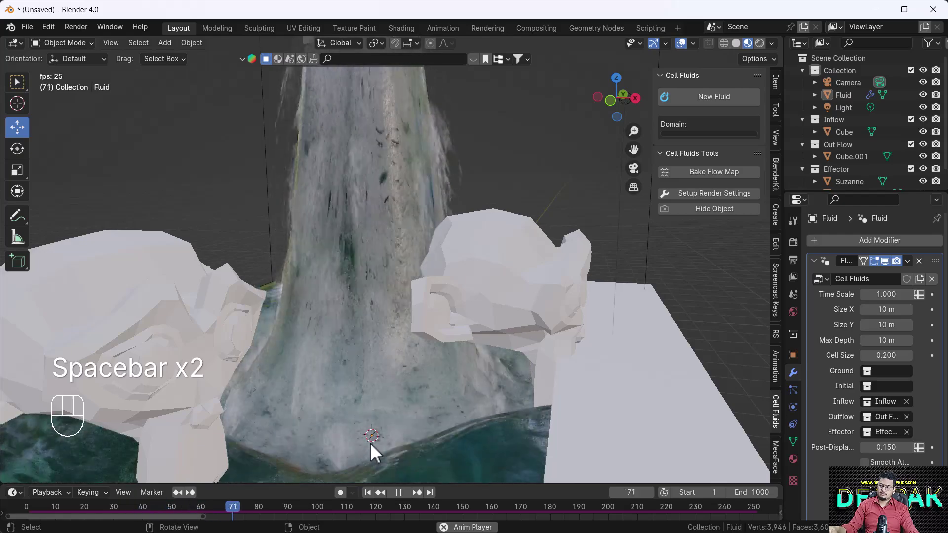
pyautogui.scroll(-8, 369, 442)
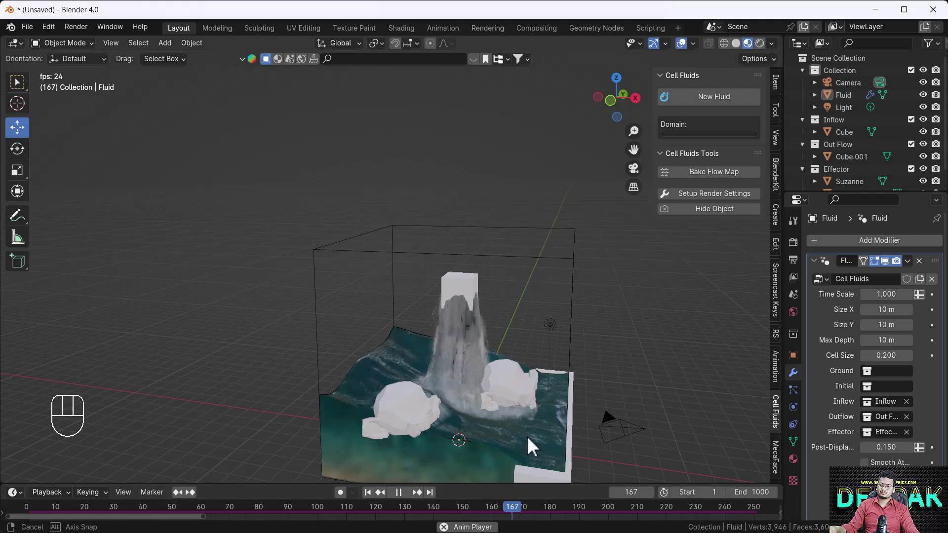
pyautogui.moveTo(527, 437); pyautogui.dragTo(472, 369, button='middle')
# Move the right monkey, Suzanne, to new positions during playback, pushing it further right
pyautogui.click(459, 266)
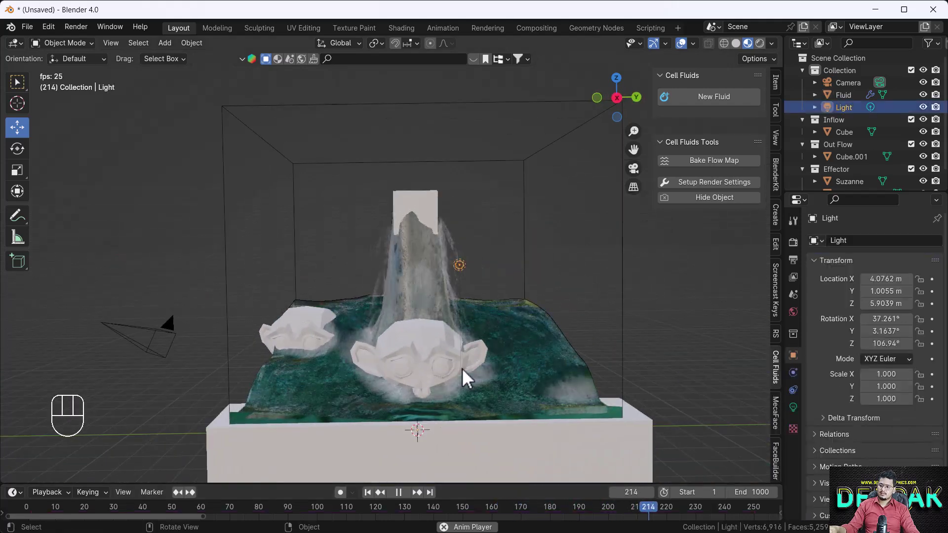
pyautogui.click(441, 355)
pyautogui.press('f')
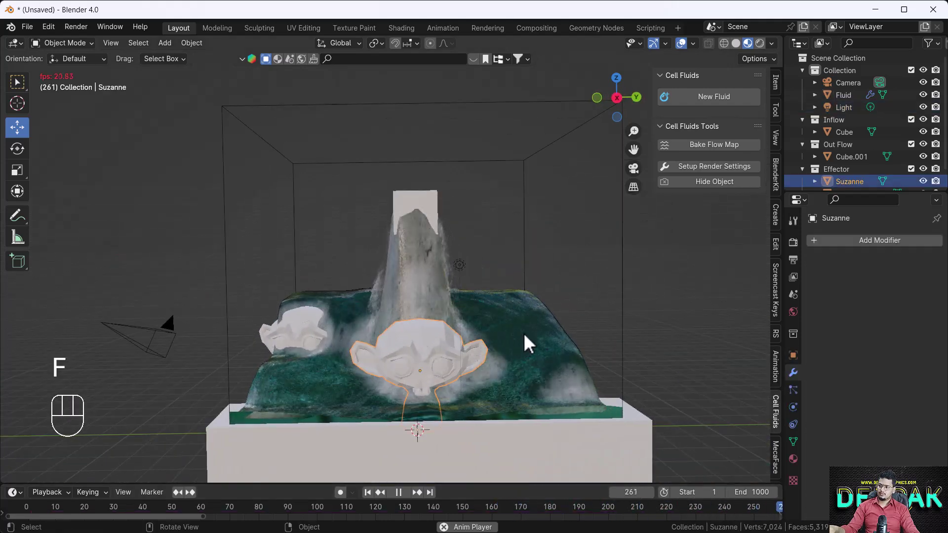
pyautogui.press('g')
pyautogui.click(615, 378)
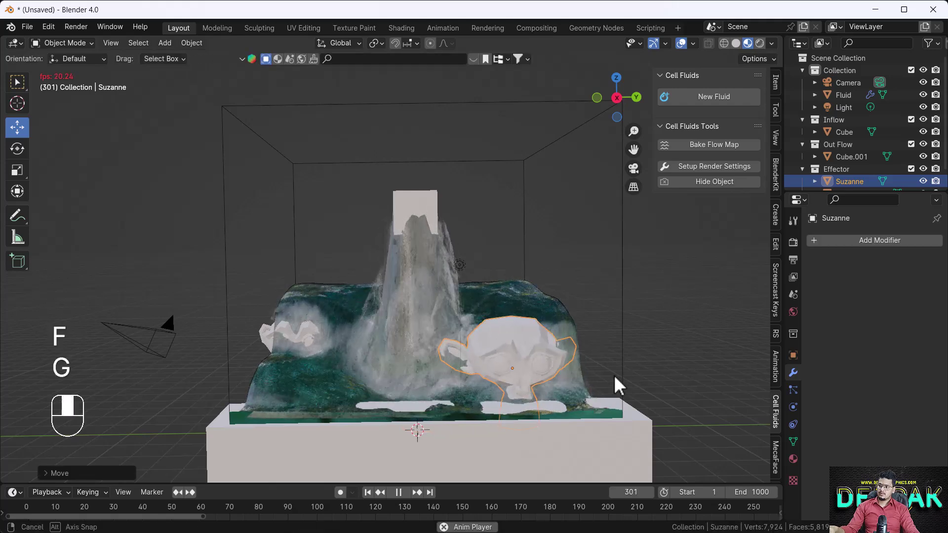
pyautogui.moveTo(614, 378); pyautogui.dragTo(531, 387, button='middle')
pyautogui.press('g')
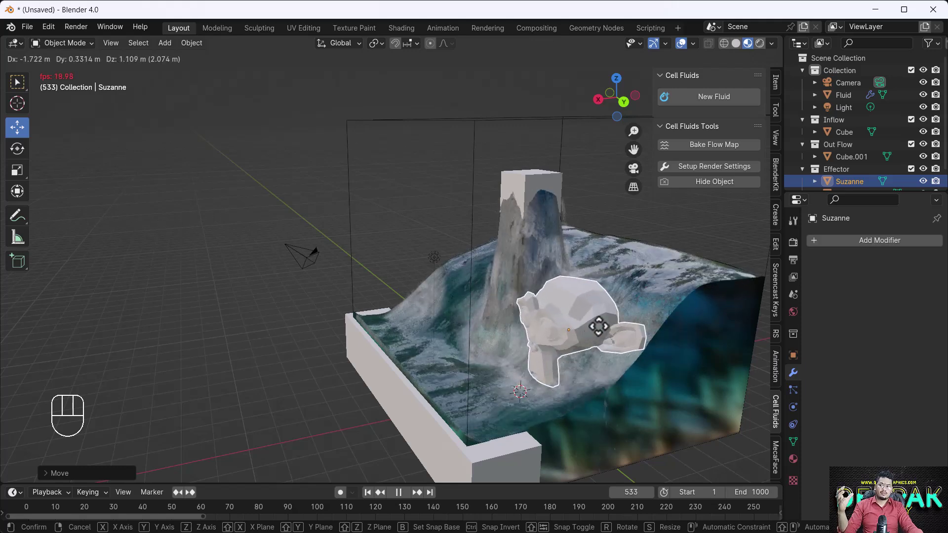
pyautogui.click(618, 349)
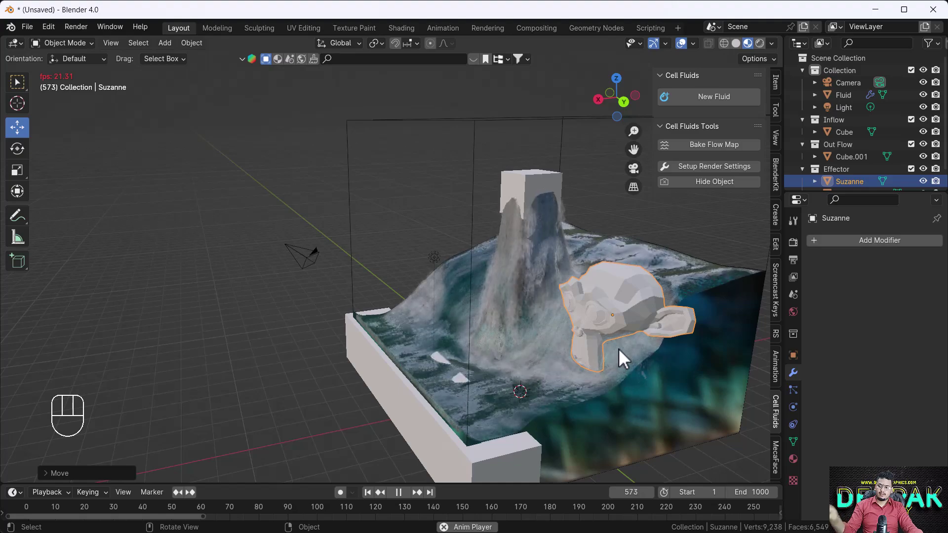
pyautogui.press('g')
pyautogui.click(598, 366)
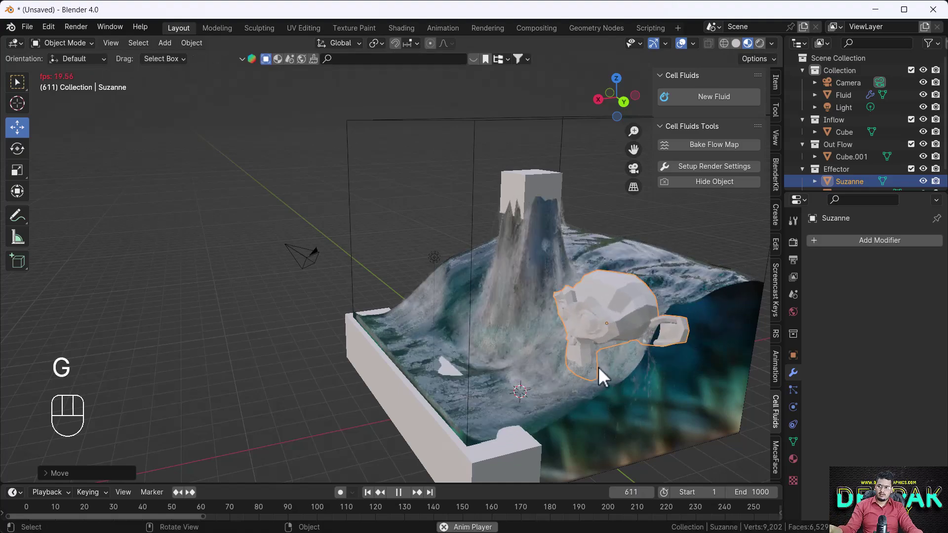
pyautogui.moveTo(609, 398); pyautogui.dragTo(507, 399, button='middle')
pyautogui.scroll(-4, 508, 399)
# Reposition the left monkey, Suzanne.001, twice to its final spot during playback
pyautogui.hotkey('shift', 'd')
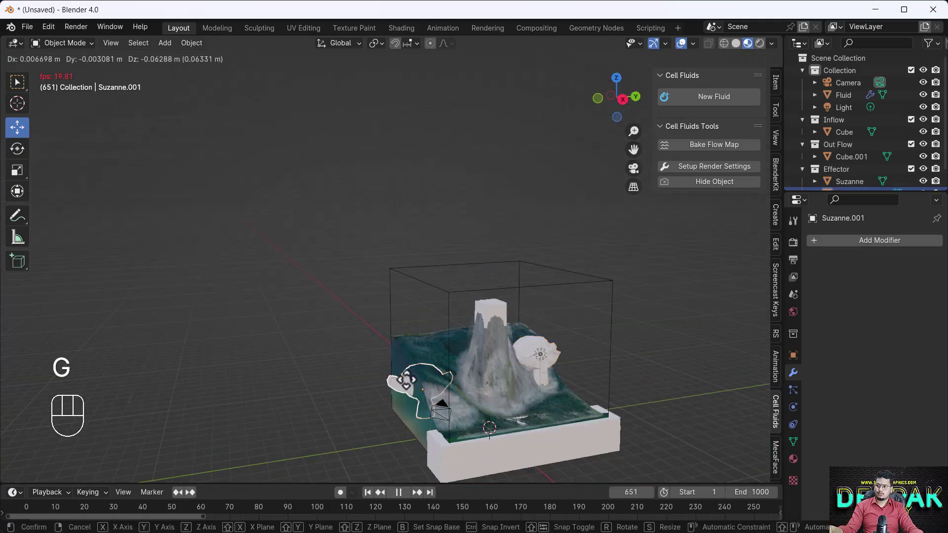
pyautogui.click(419, 378)
pyautogui.scroll(5, 429, 373)
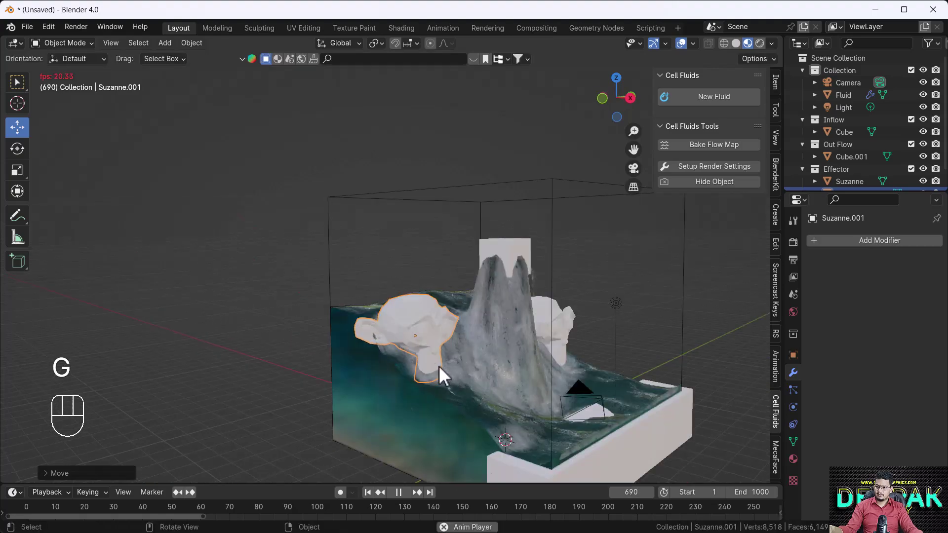
pyautogui.press('g')
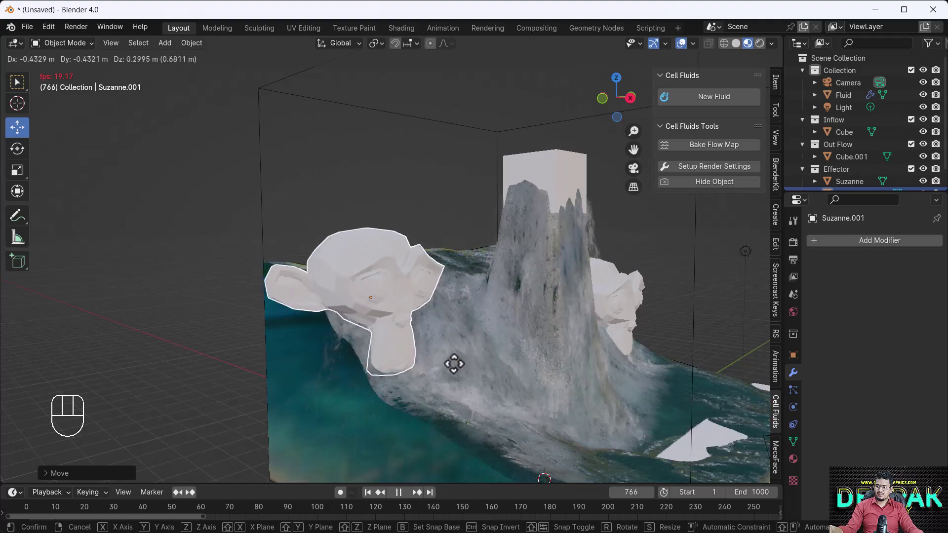
pyautogui.click(447, 372)
pyautogui.scroll(-5, 497, 387)
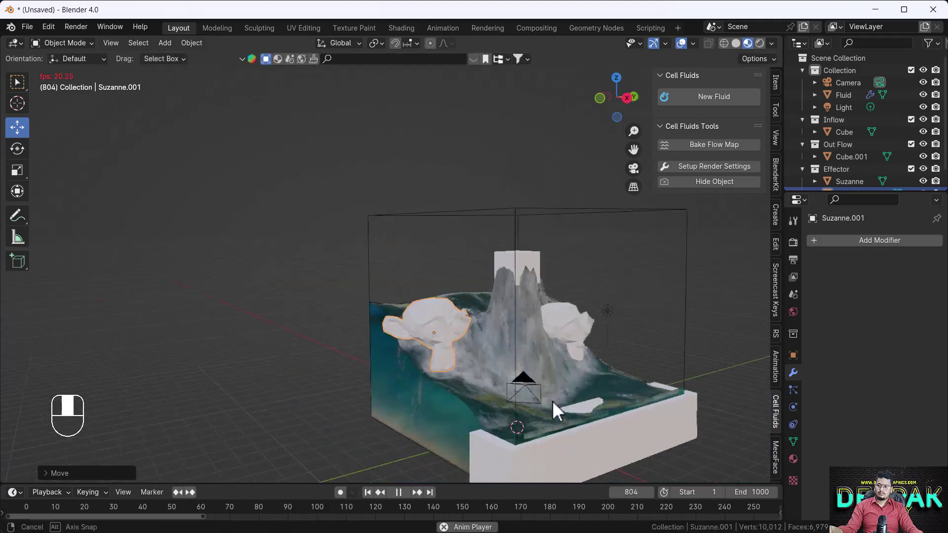